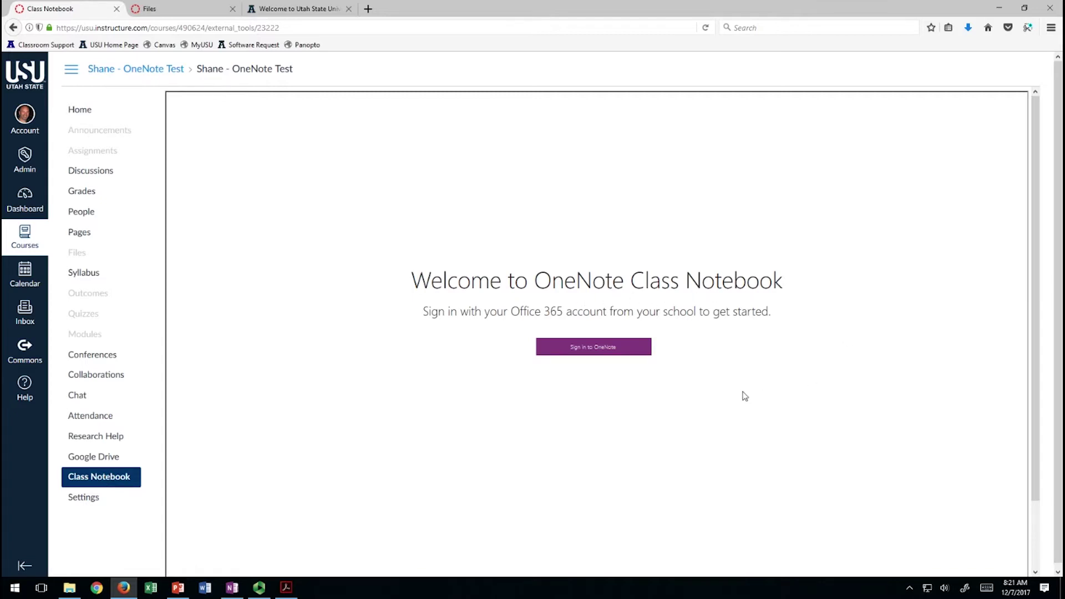
# Sign in to OneNote with the school email account to reach the Class Notebook wizard.
pyautogui.click(590, 348)
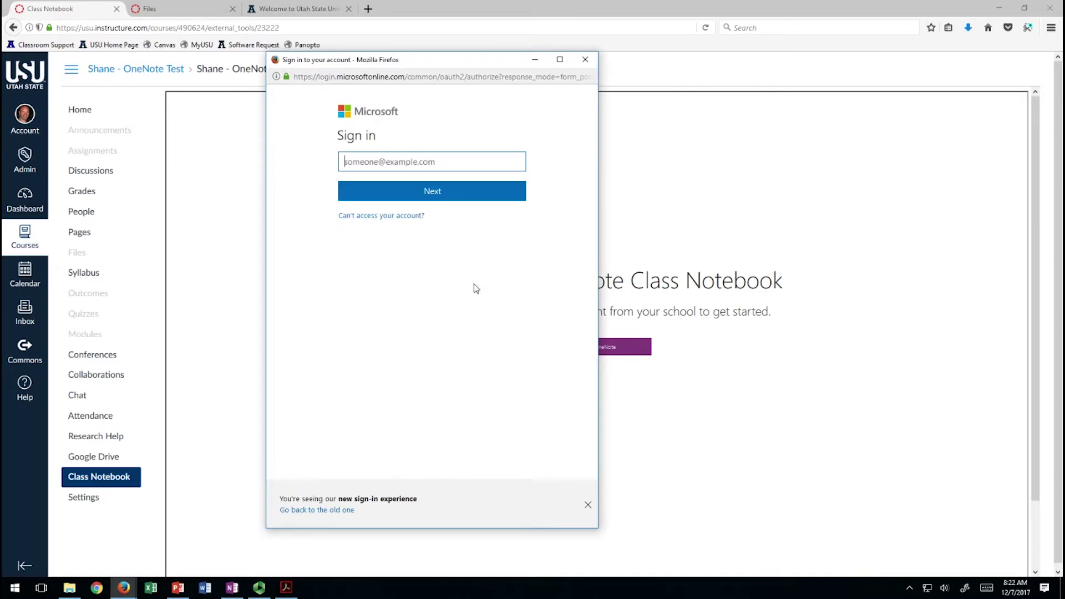
pyautogui.click(432, 192)
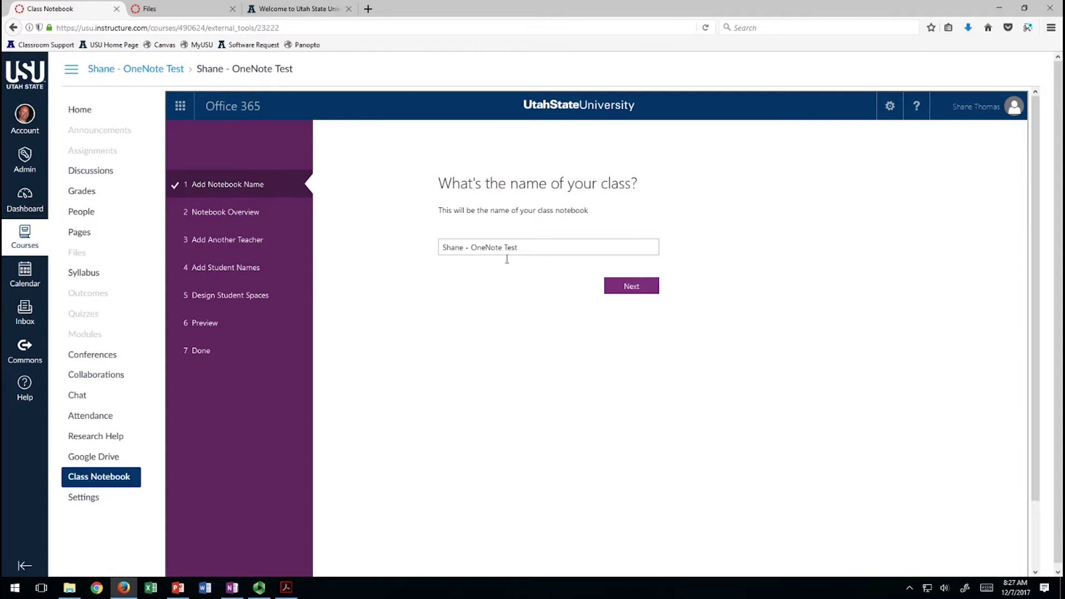
# Keep the suggested class name, add no teacher or student names, and remove Quizzes from student sections.
pyautogui.click(540, 253)
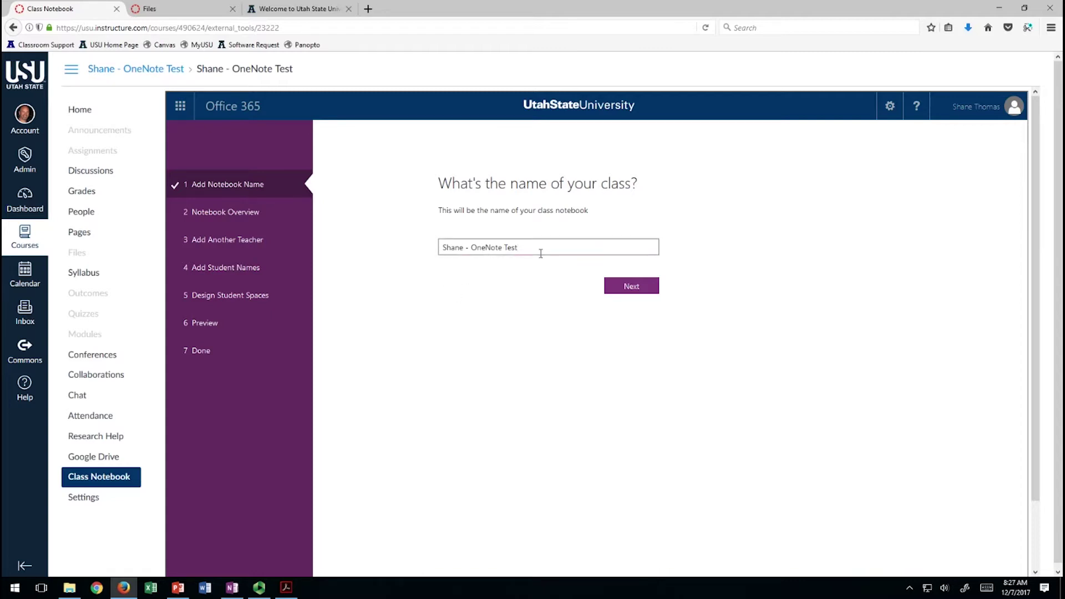
pyautogui.click(644, 294)
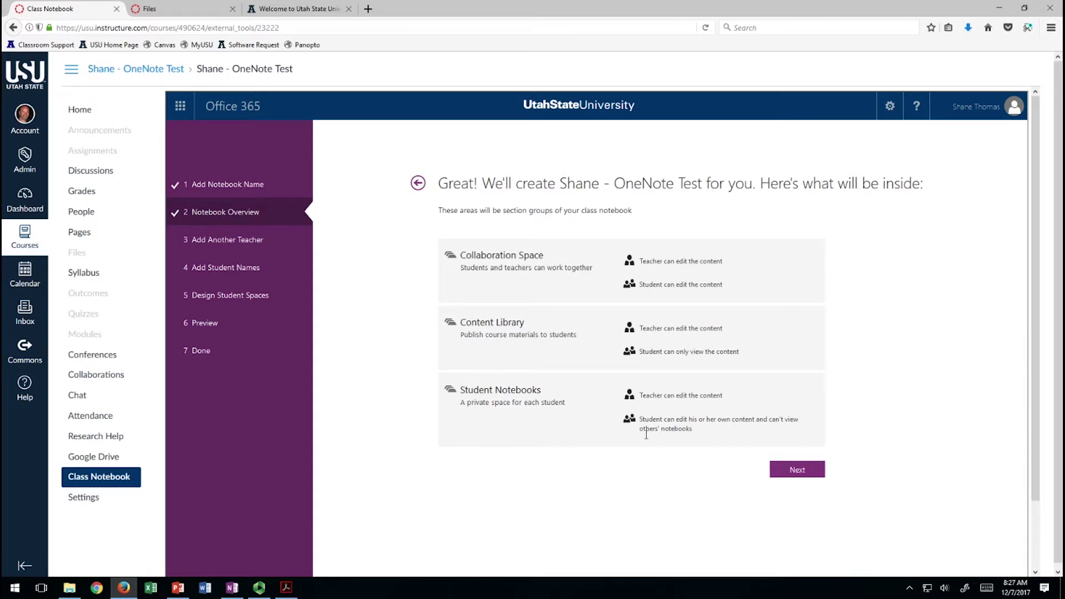
pyautogui.click(800, 471)
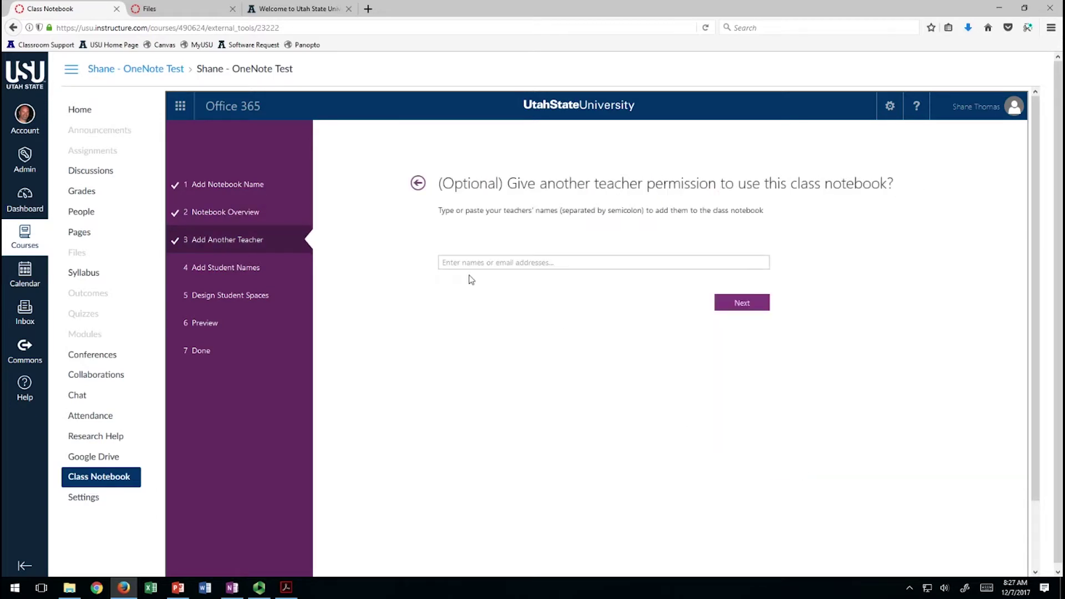
pyautogui.click(752, 304)
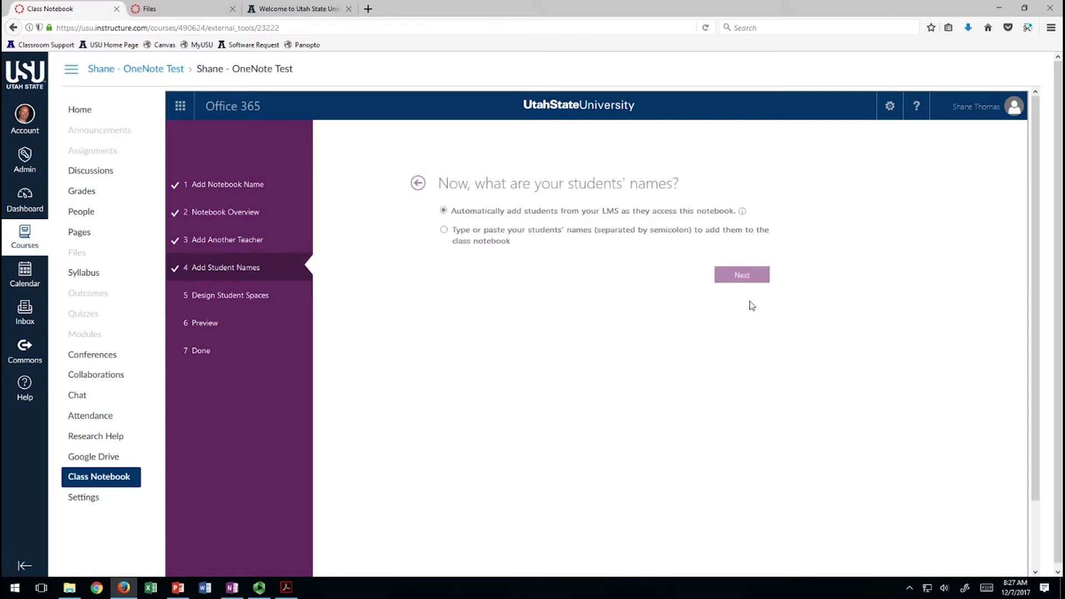
pyautogui.moveTo(566, 216)
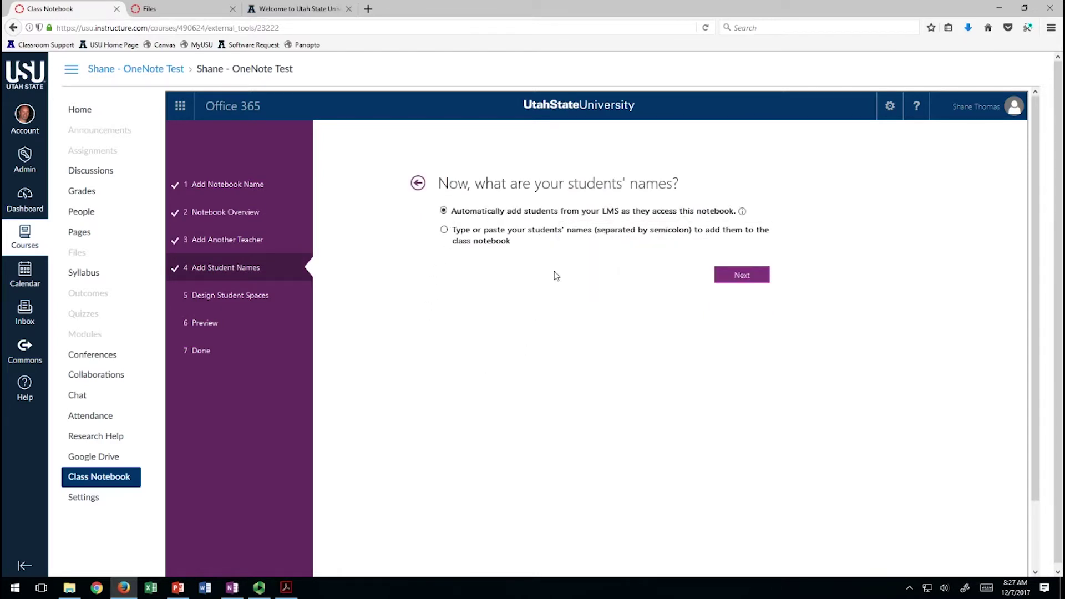
pyautogui.click(743, 278)
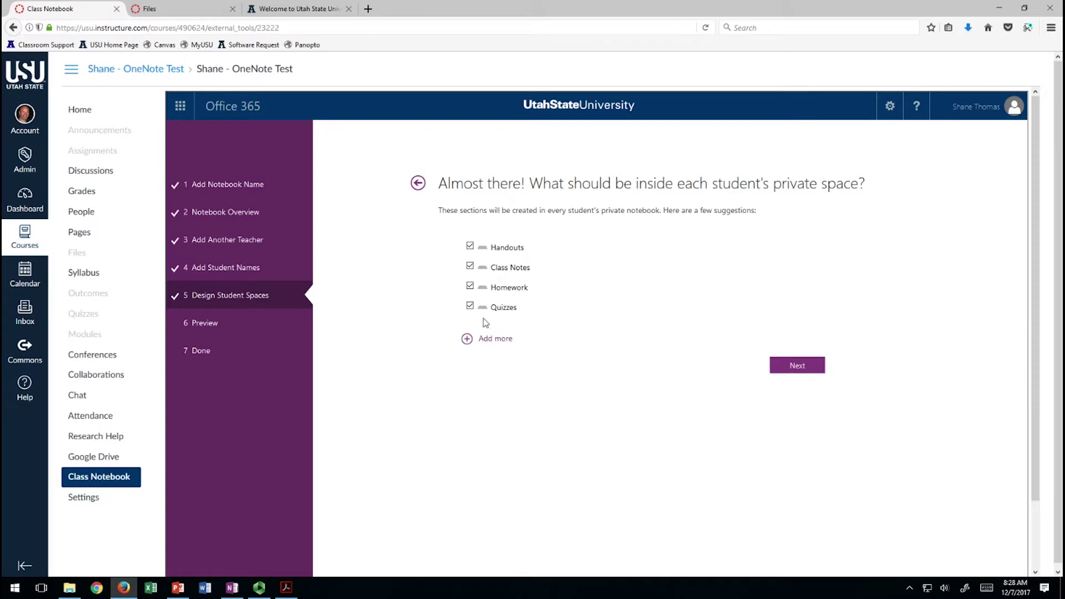
pyautogui.click(471, 306)
# Create the class notebook from the preview and open it in OneNote Online.
pyautogui.click(799, 369)
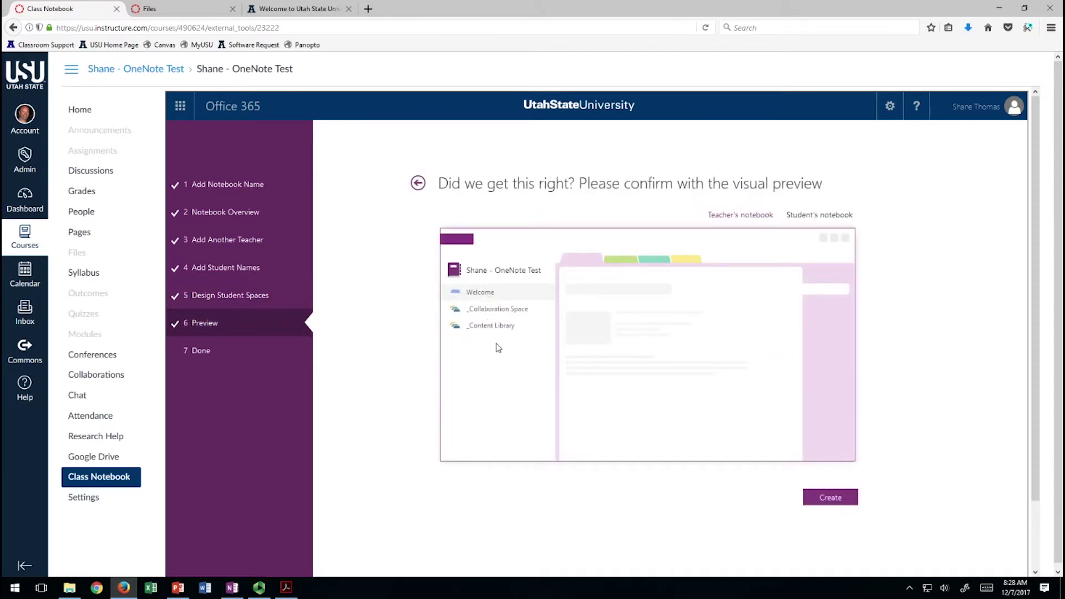
pyautogui.click(843, 501)
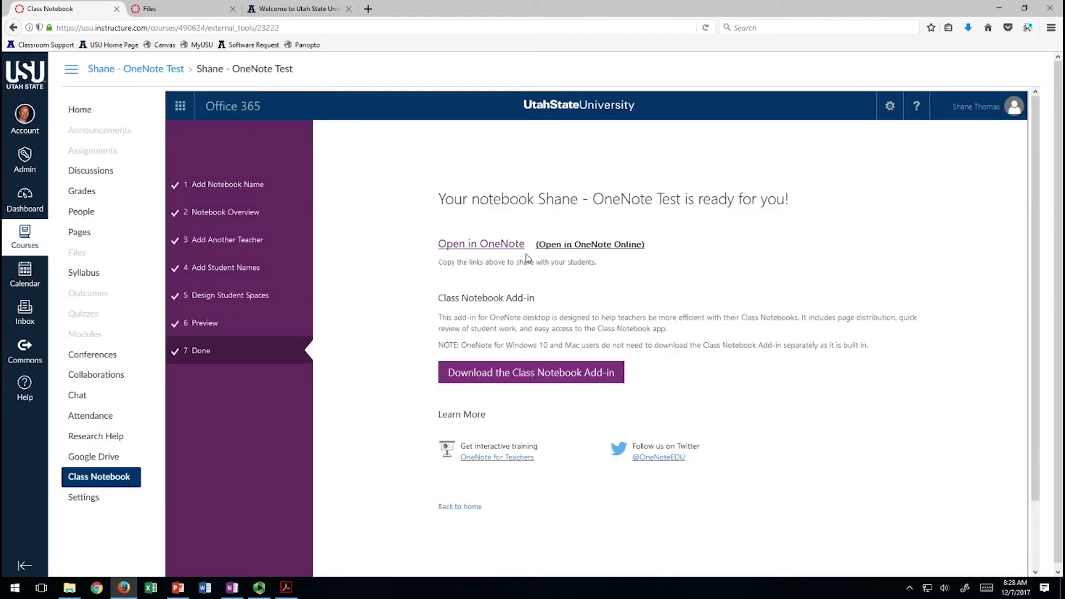
pyautogui.click(620, 244)
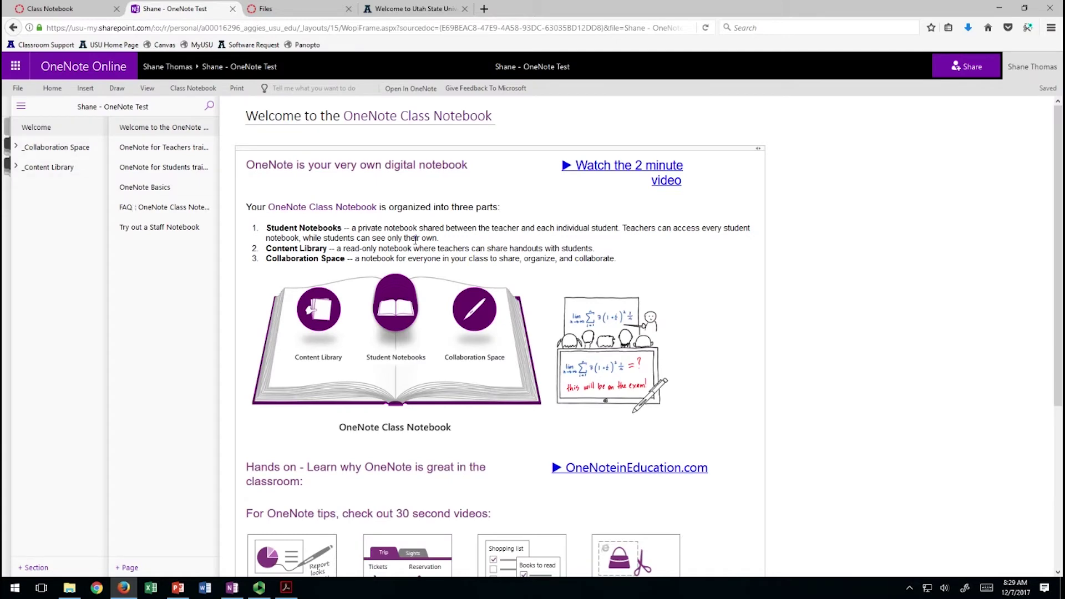
# Scroll through the notebook's Welcome page online, then open the _Collaboration Space section.
pyautogui.scroll(-4, 520, 339)
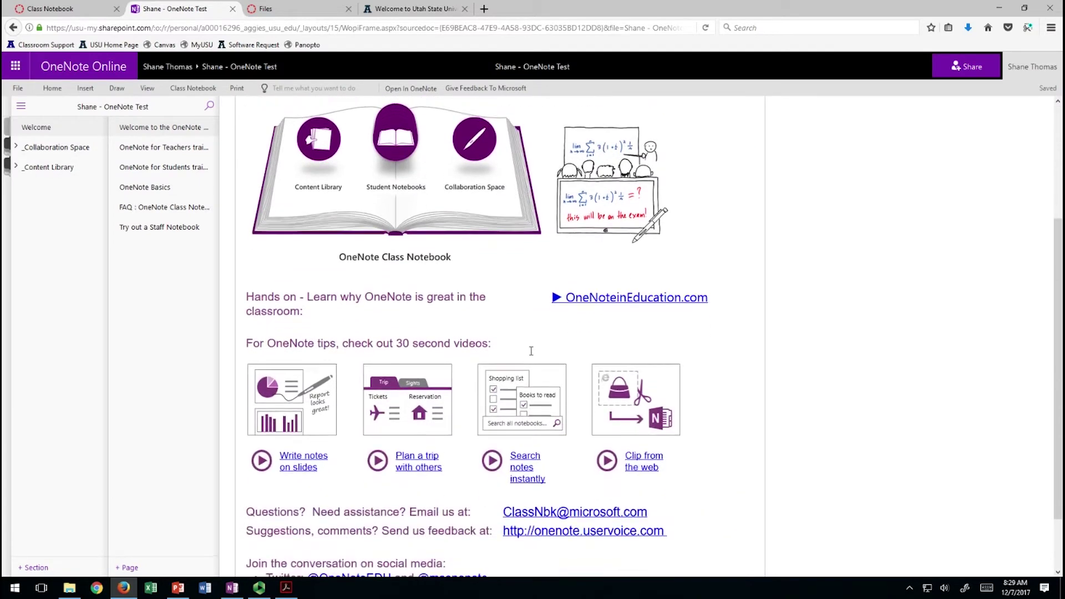
pyautogui.scroll(4, 527, 351)
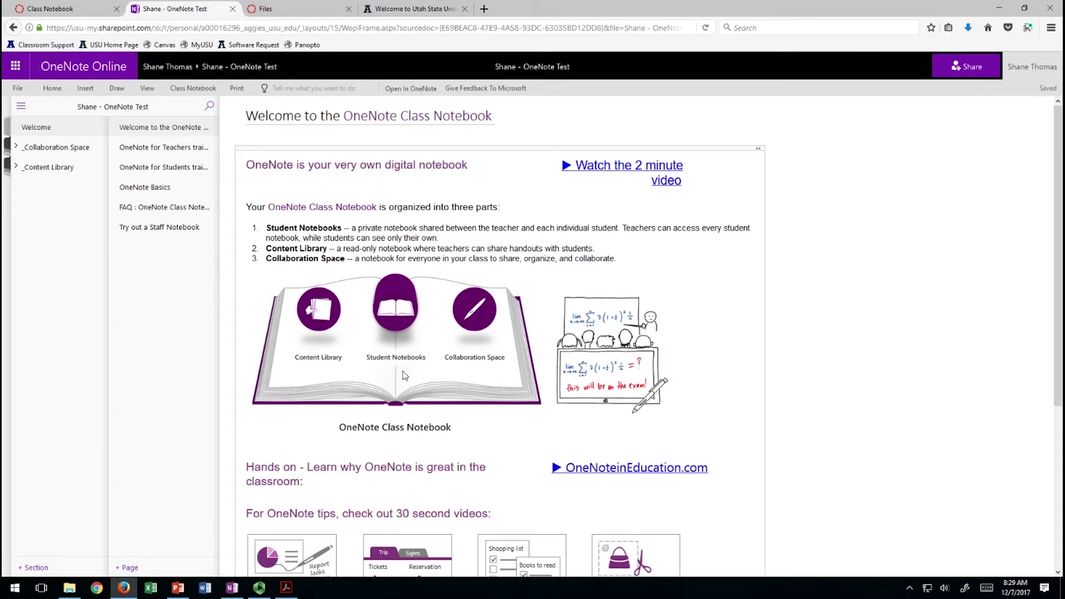
pyautogui.click(49, 148)
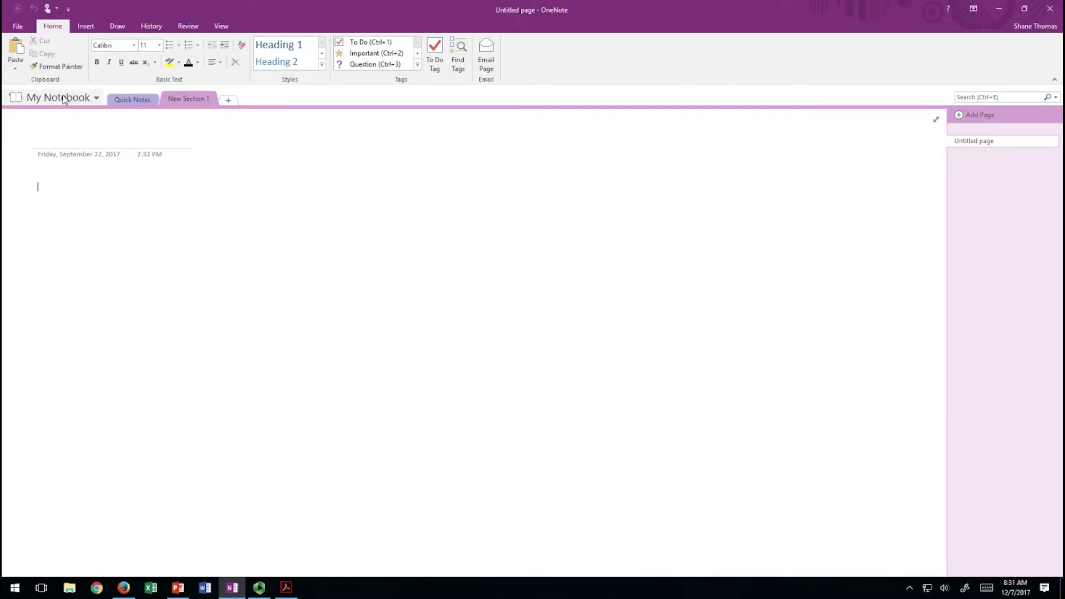
# Open the class notebook from Recent notebooks in OneNote desktop and switch to it.
pyautogui.click(96, 100)
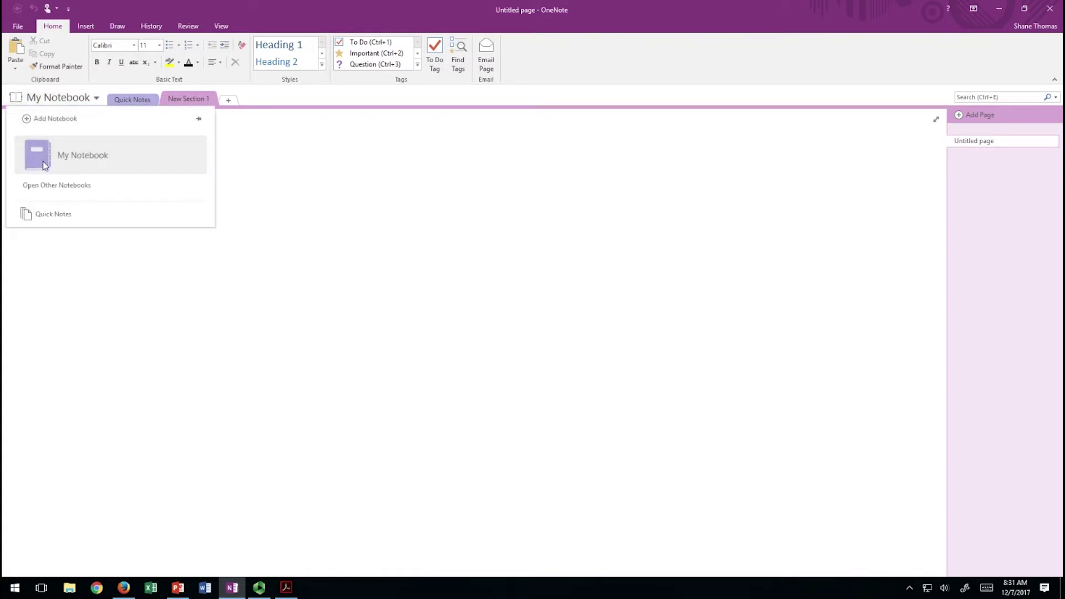
pyautogui.click(69, 189)
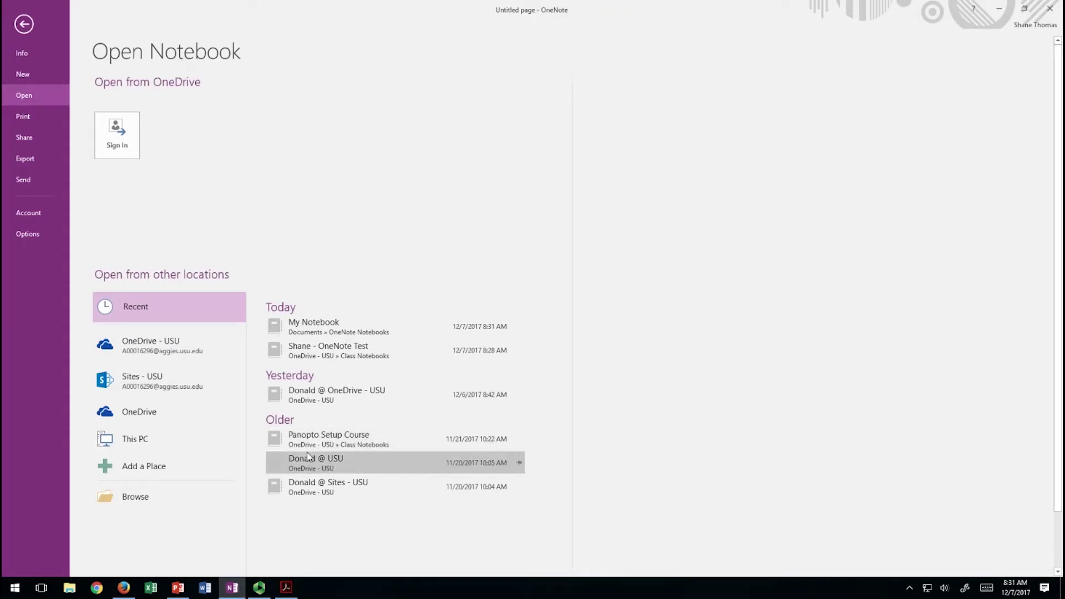
pyautogui.click(330, 350)
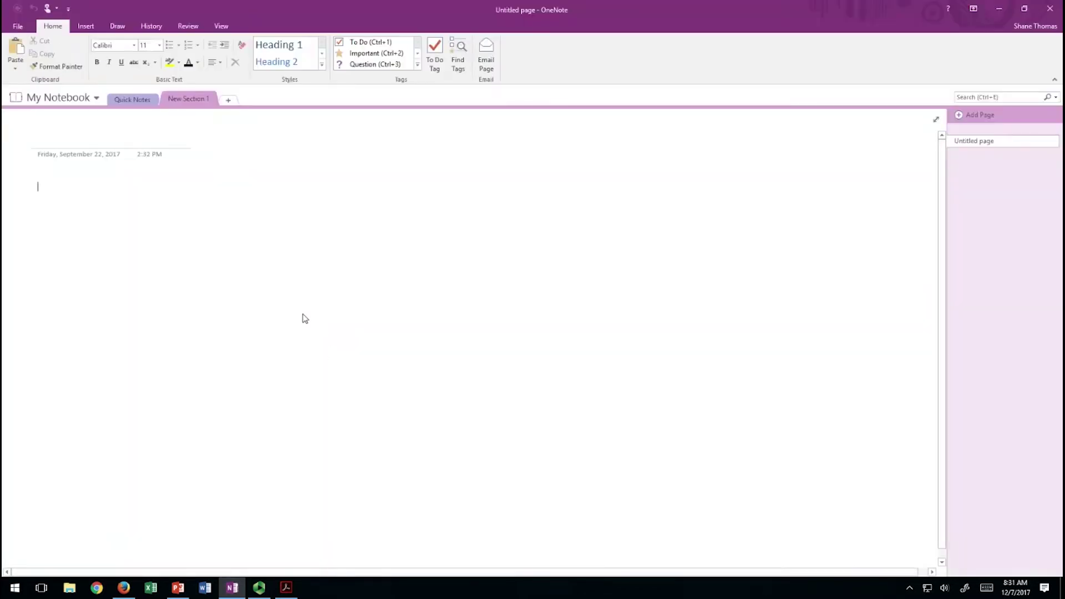
pyautogui.click(92, 97)
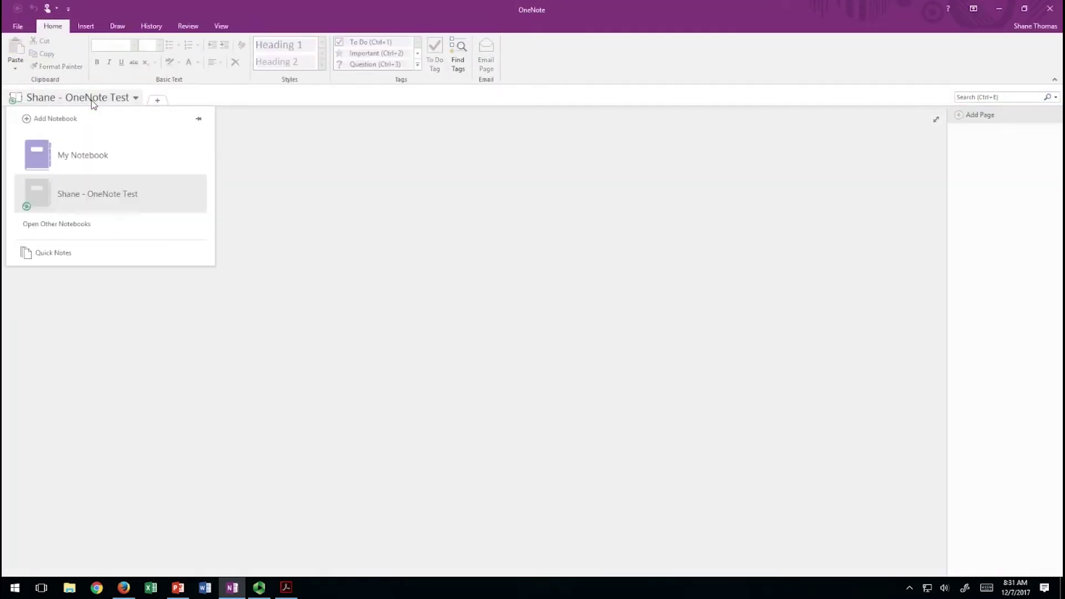
pyautogui.click(44, 193)
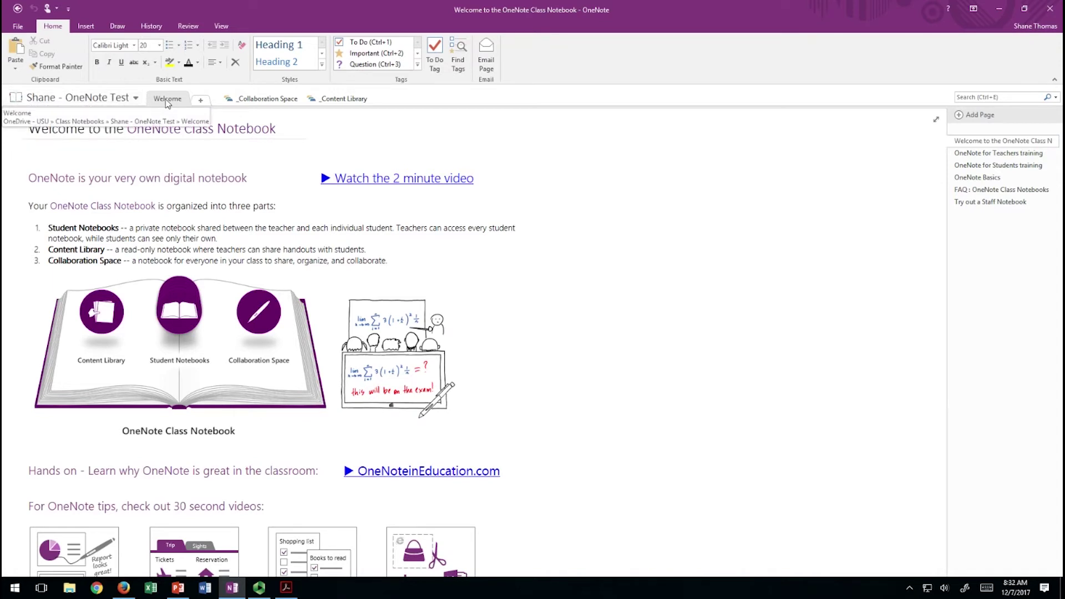
# Add a new notebook section named 'Day 1'.
pyautogui.click(210, 100)
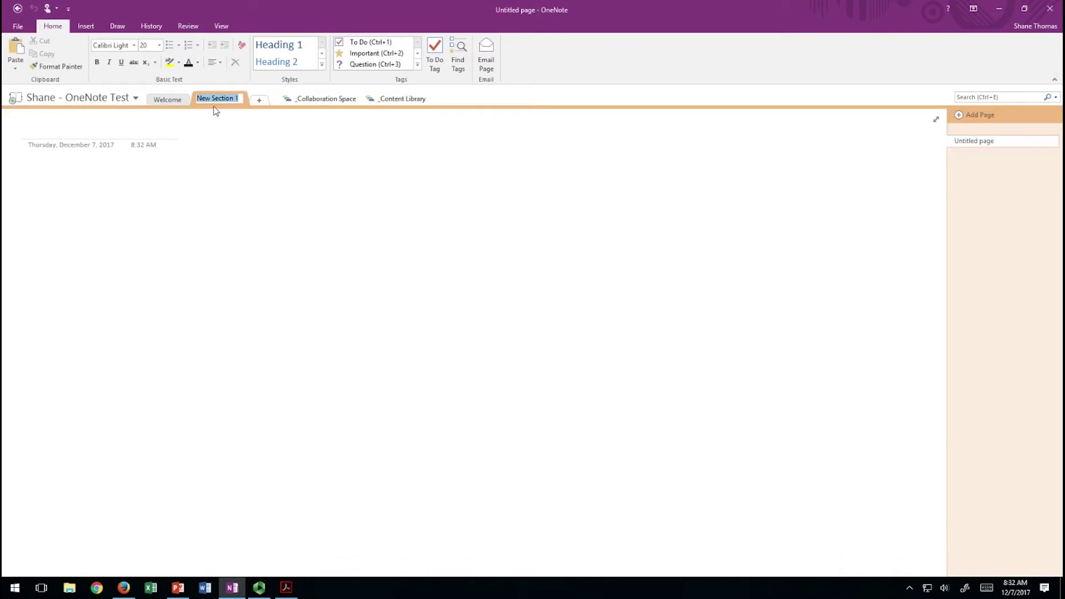
pyautogui.write('Day 1')
pyautogui.press('Return')
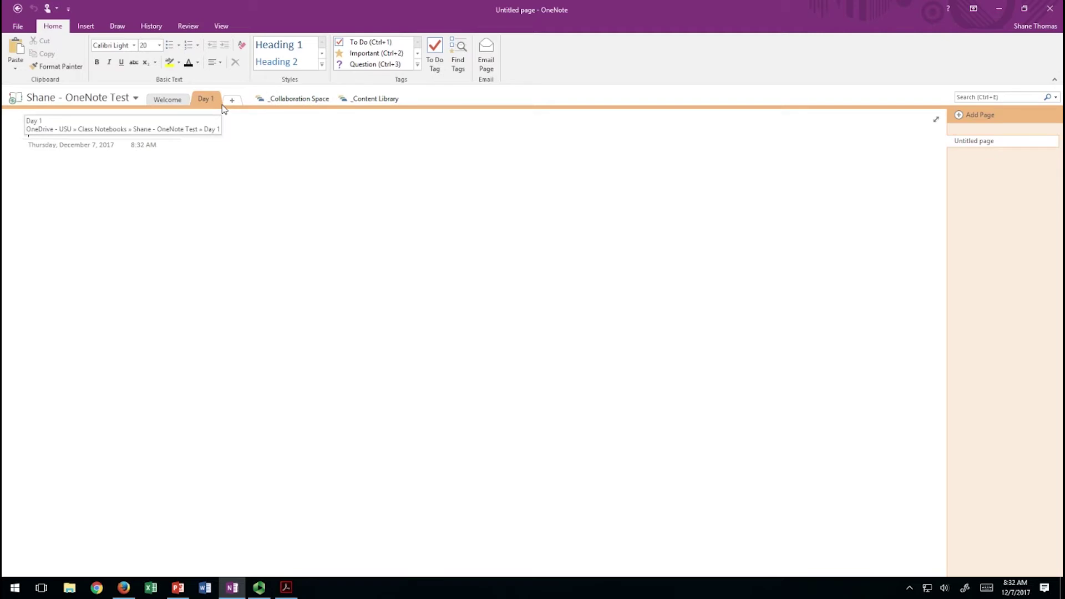
# Draw a red ink smiley face on Day 1's first page.
pyautogui.click(117, 26)
pyautogui.click(118, 45)
pyautogui.moveTo(180, 197); pyautogui.dragTo(185, 266)
pyautogui.moveTo(226, 182); pyautogui.dragTo(236, 243)
pyautogui.moveTo(123, 257)
pyautogui.mouseDown()
pyautogui.moveTo(297, 271)
pyautogui.moveTo(310, 226)
pyautogui.mouseUp()
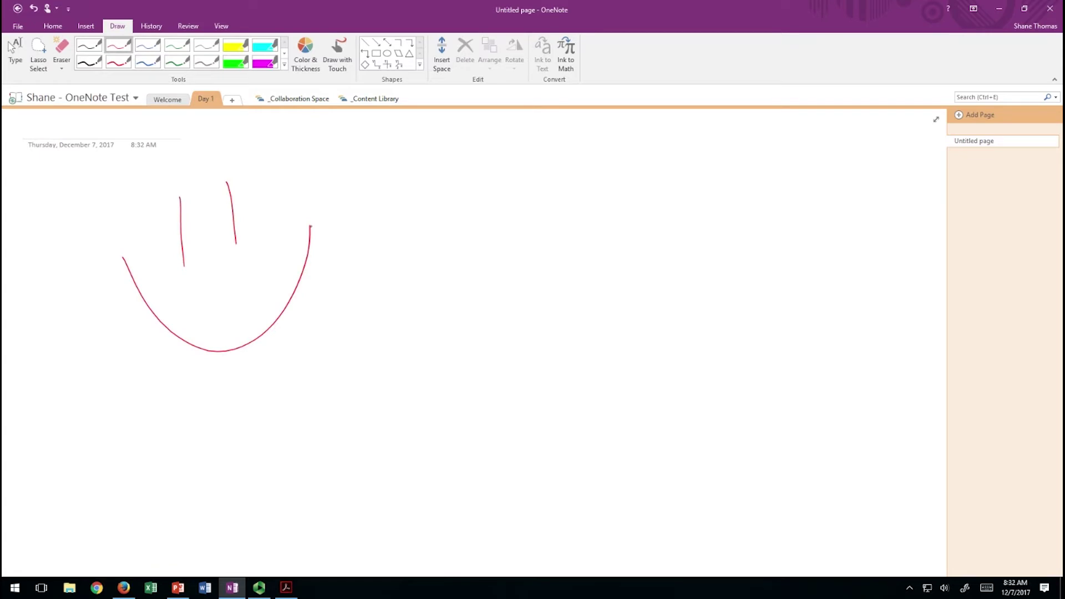
pyautogui.press('Escape')
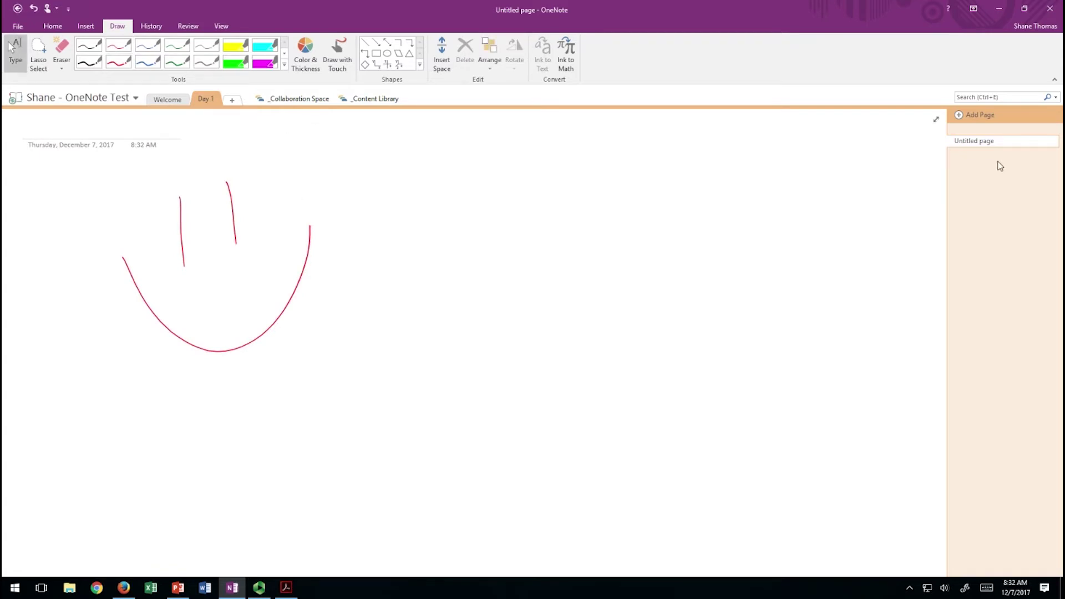
# Add a second page to Day 1 and handwrite a large 'Page 2' on it in red ink.
pyautogui.click(980, 115)
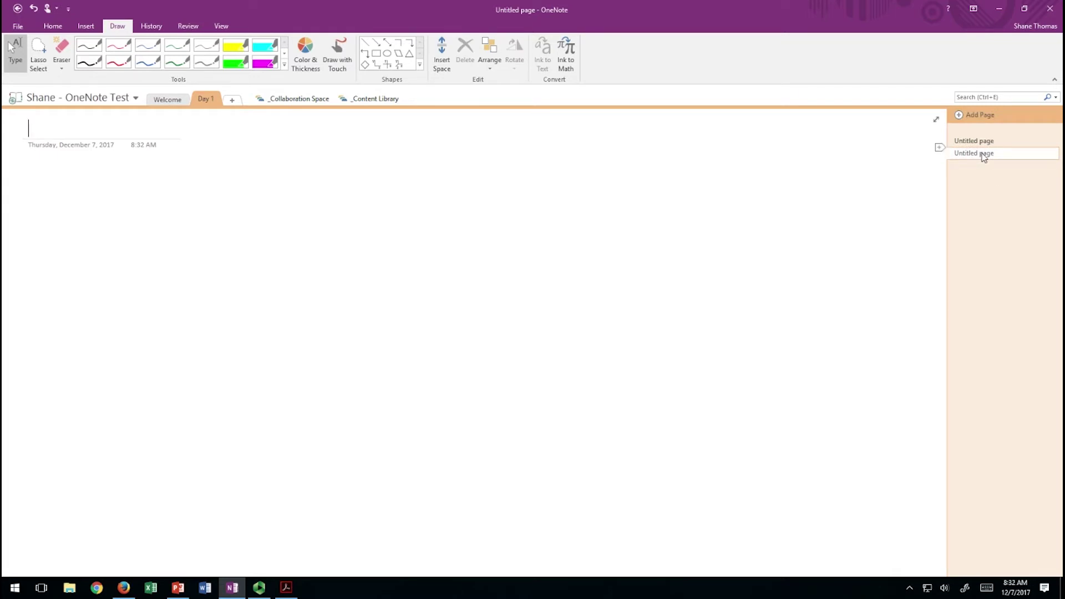
pyautogui.moveTo(192, 251); pyautogui.dragTo(196, 309)
pyautogui.moveTo(182, 239); pyautogui.dragTo(193, 266)
pyautogui.moveTo(248, 236); pyautogui.dragTo(263, 250)
pyautogui.moveTo(300, 215)
pyautogui.mouseDown()
pyautogui.moveTo(308, 261)
pyautogui.moveTo(296, 268)
pyautogui.mouseUp()
pyautogui.moveTo(323, 214); pyautogui.dragTo(371, 208)
pyautogui.moveTo(304, 330)
pyautogui.mouseDown()
pyautogui.moveTo(365, 313)
pyautogui.moveTo(396, 385)
pyautogui.mouseUp()
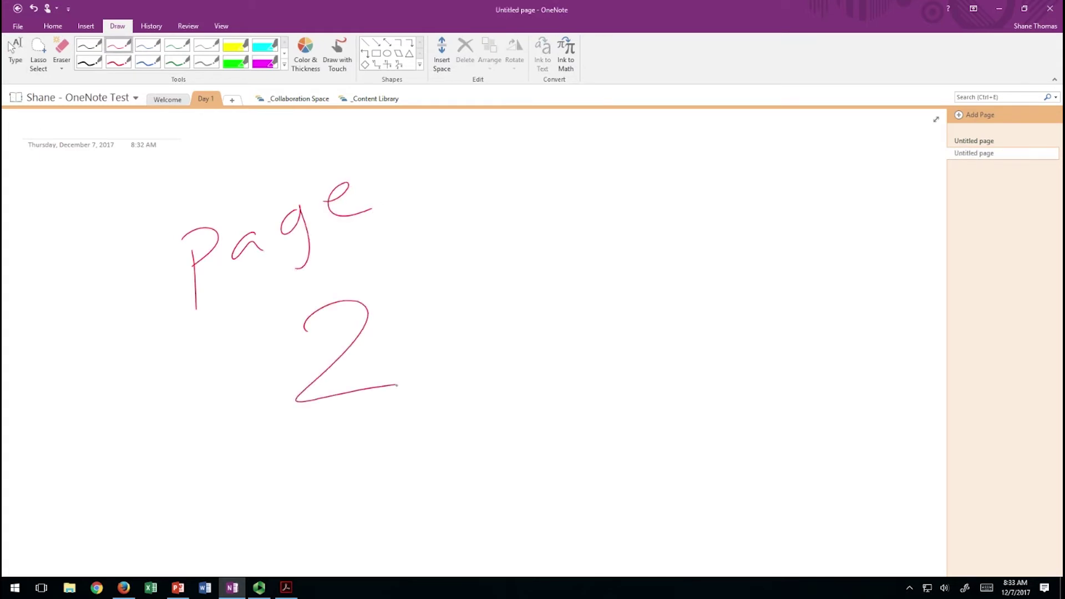
pyautogui.click(975, 142)
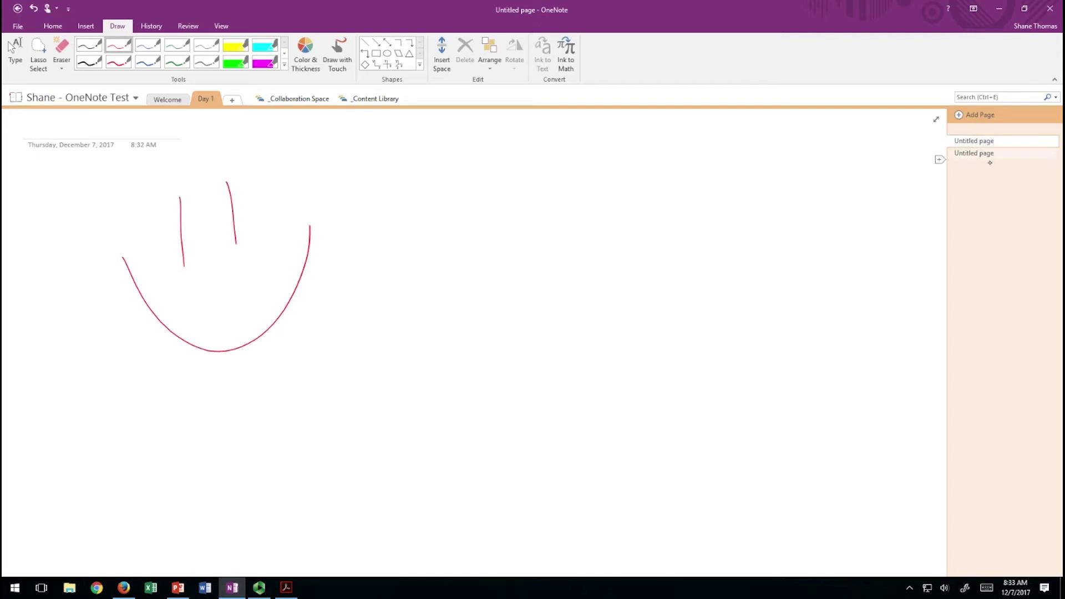
pyautogui.click(989, 156)
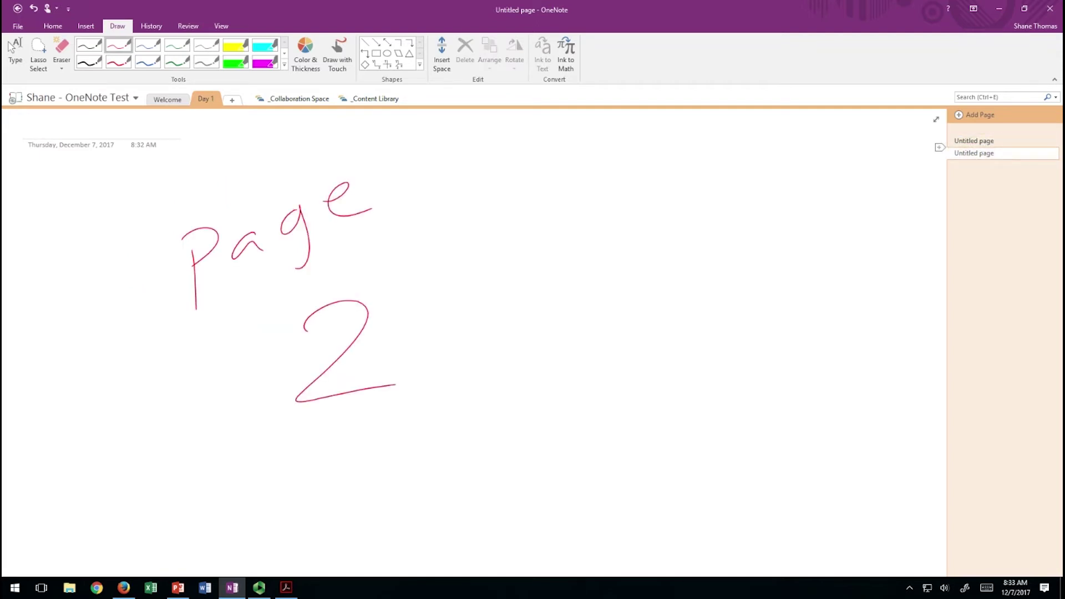
pyautogui.press('Escape')
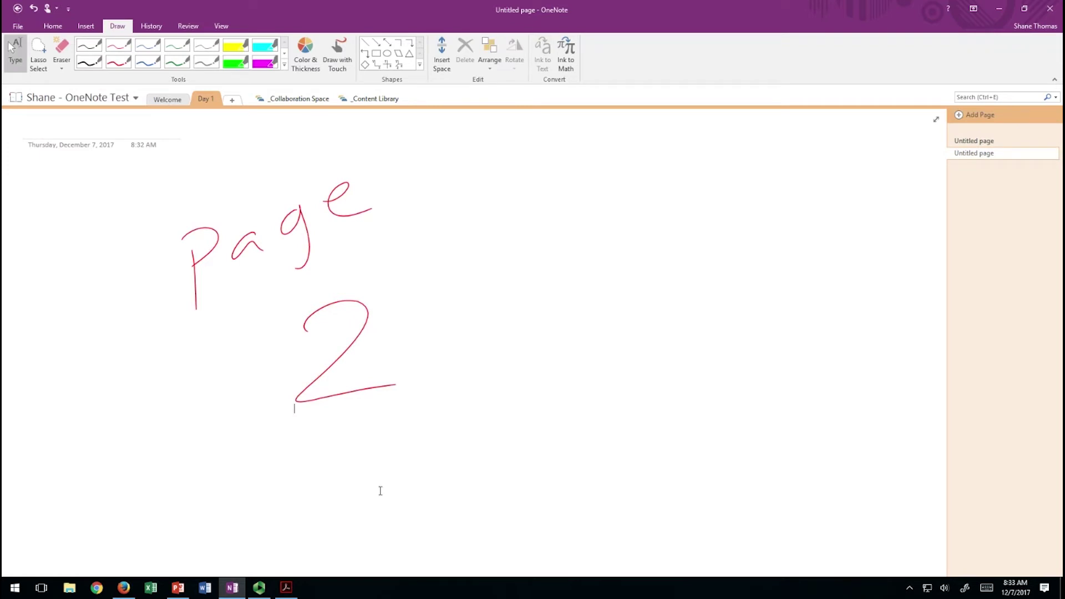
pyautogui.click(124, 588)
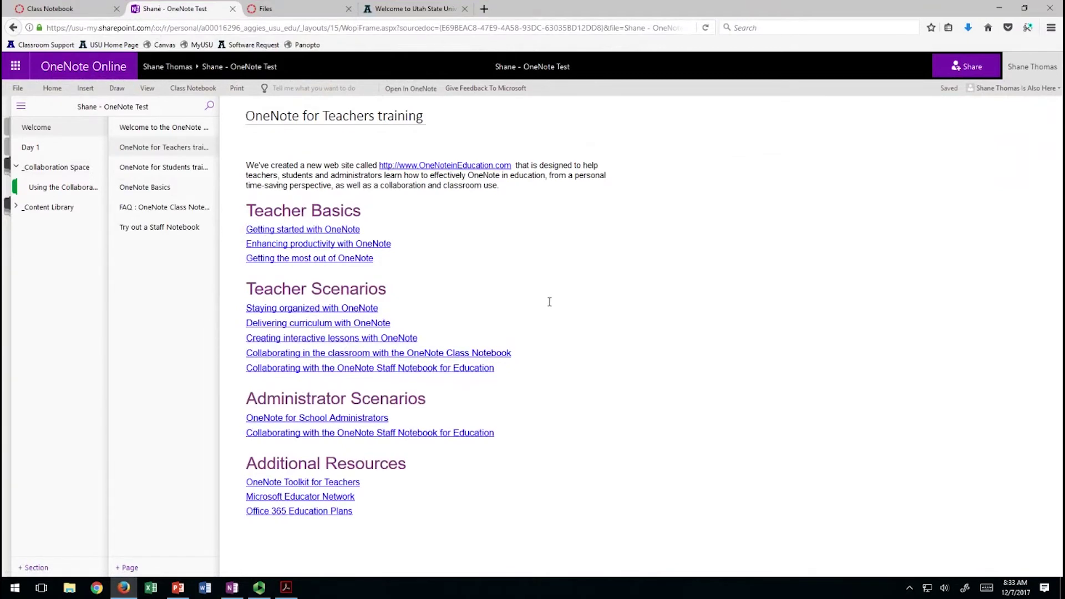
# Open Day 1 and its second untitled page in OneNote Online to confirm the ink synced.
pyautogui.click(31, 148)
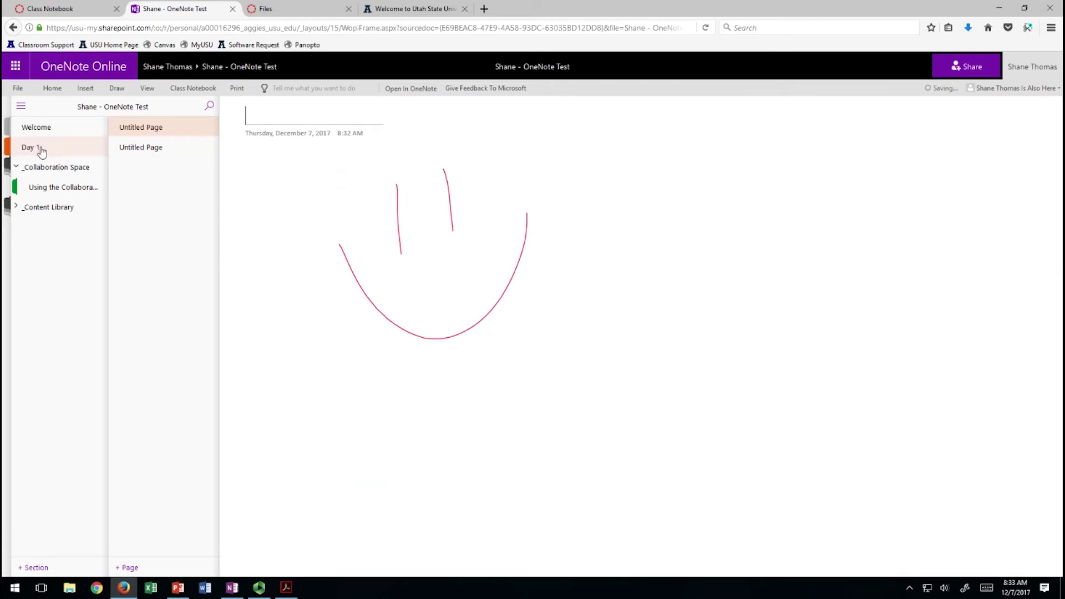
pyautogui.click(142, 149)
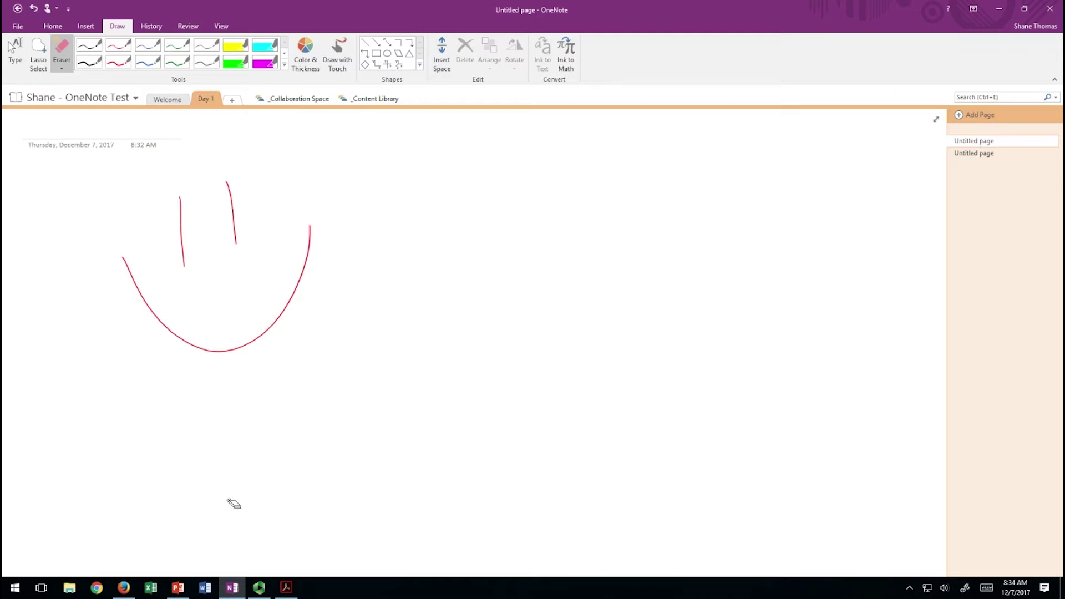
# Draw a thin blue stick figure under the smiley and check it synced in OneNote Online.
pyautogui.click(158, 48)
pyautogui.moveTo(245, 372); pyautogui.dragTo(265, 463)
pyautogui.moveTo(265, 459)
pyautogui.mouseDown()
pyautogui.moveTo(213, 516)
pyautogui.moveTo(318, 489)
pyautogui.mouseUp()
pyautogui.moveTo(178, 437)
pyautogui.mouseDown()
pyautogui.moveTo(259, 411)
pyautogui.moveTo(361, 338)
pyautogui.mouseUp()
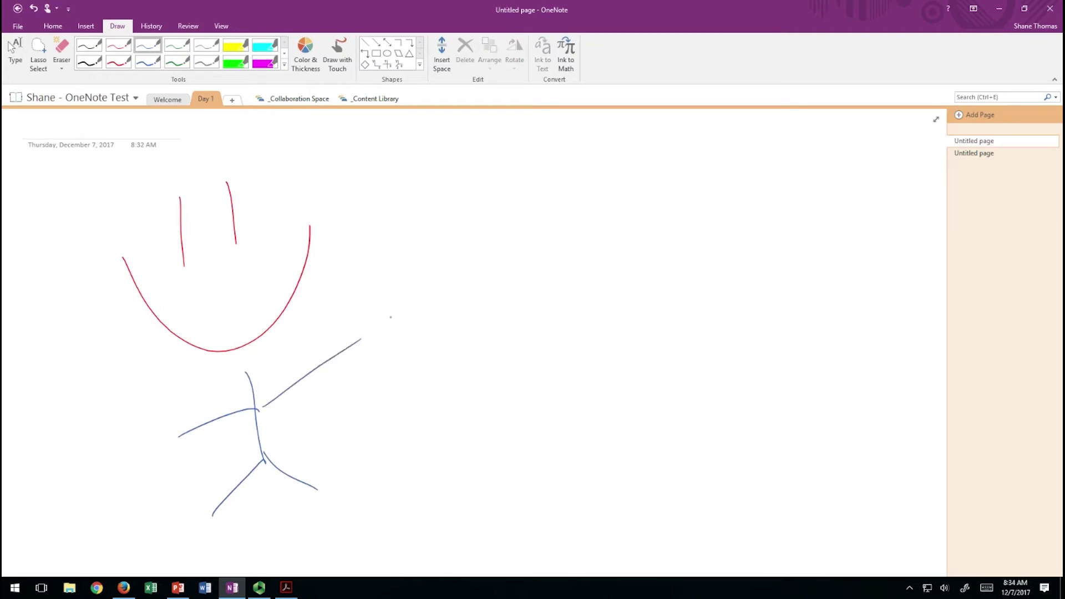
pyautogui.press('Escape')
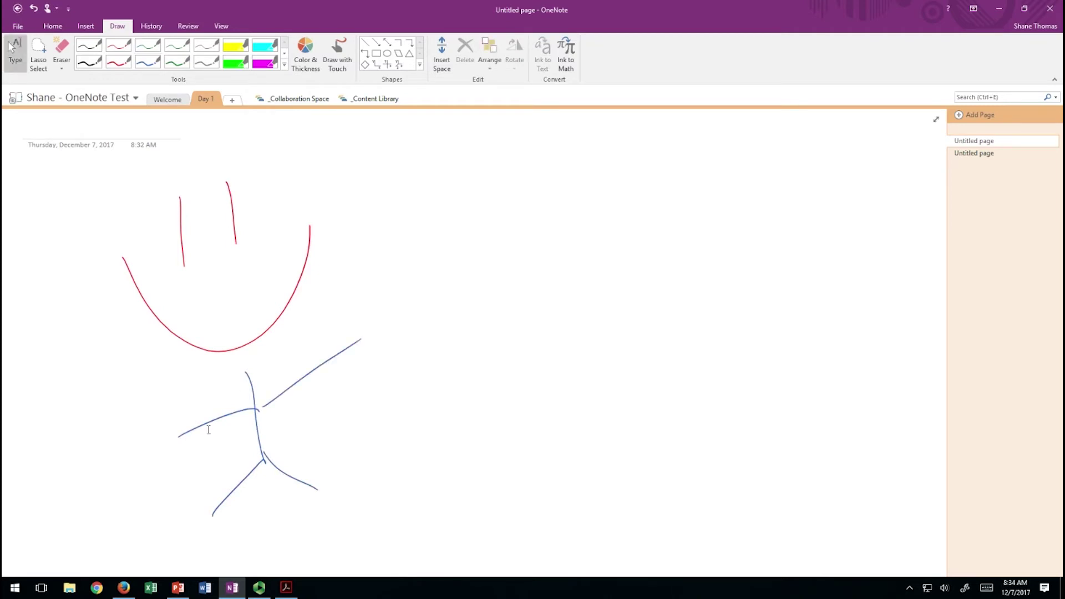
pyautogui.click(124, 589)
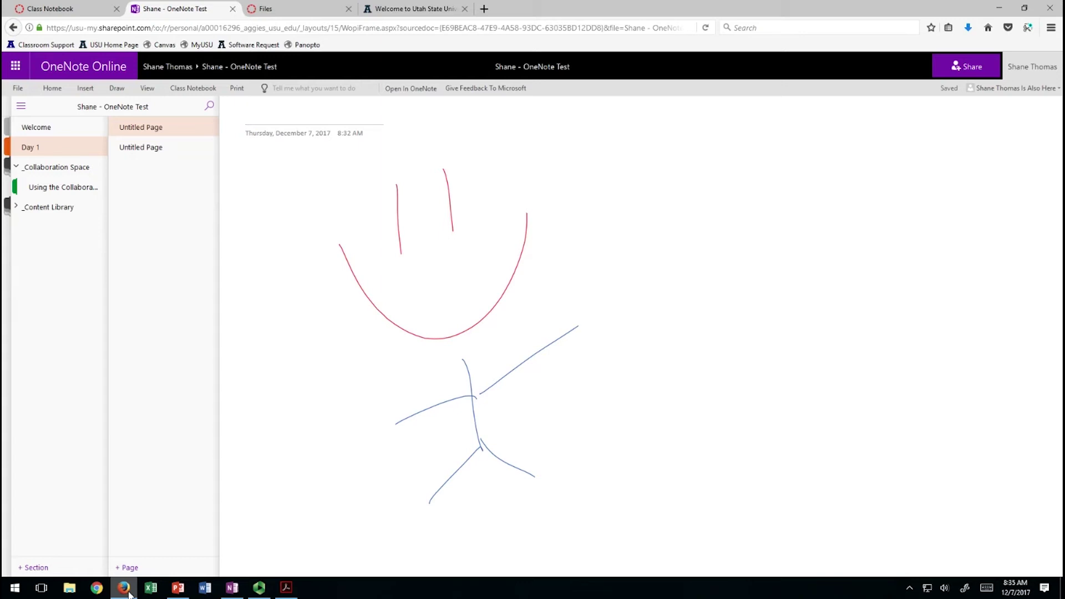
pyautogui.click(242, 591)
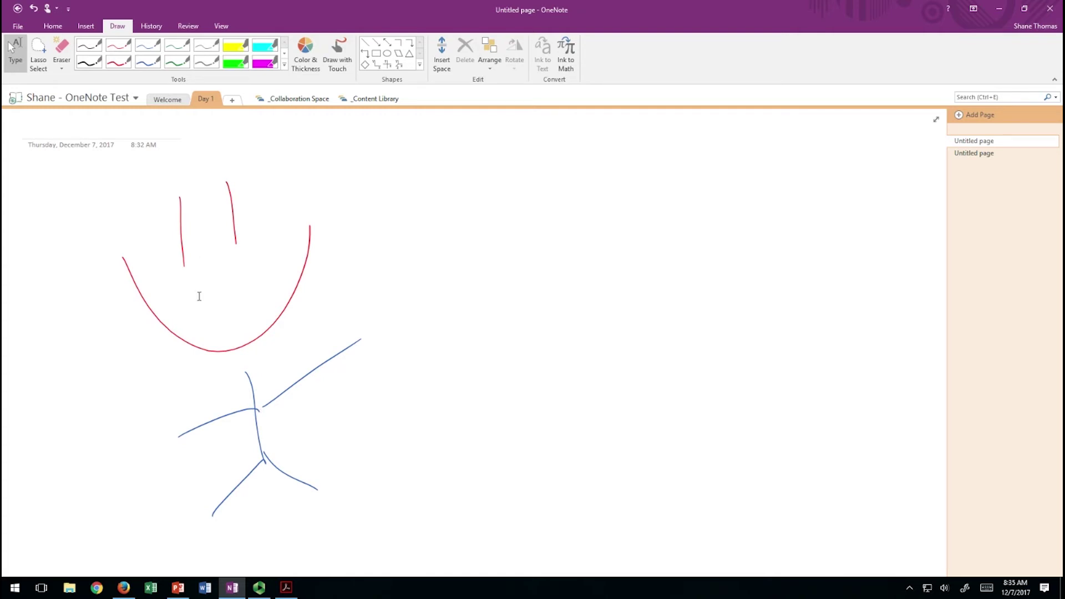
# Switch to script.pdf in Adobe Acrobat Reader.
pyautogui.click(287, 587)
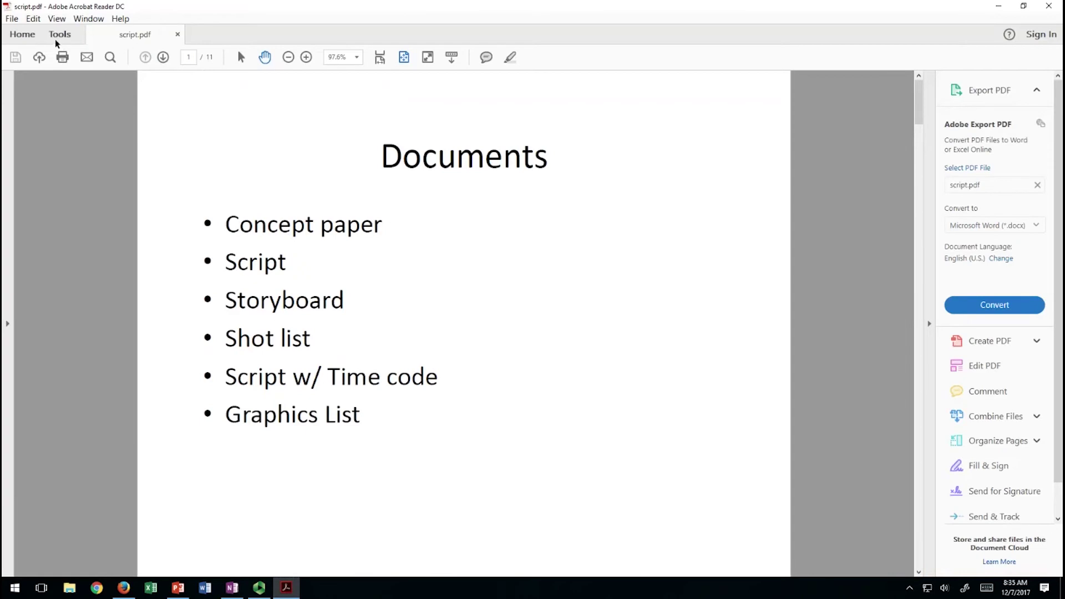
# Print all 11 pages of script.pdf to the Send To OneNote 16 printer in portrait orientation.
pyautogui.click(12, 18)
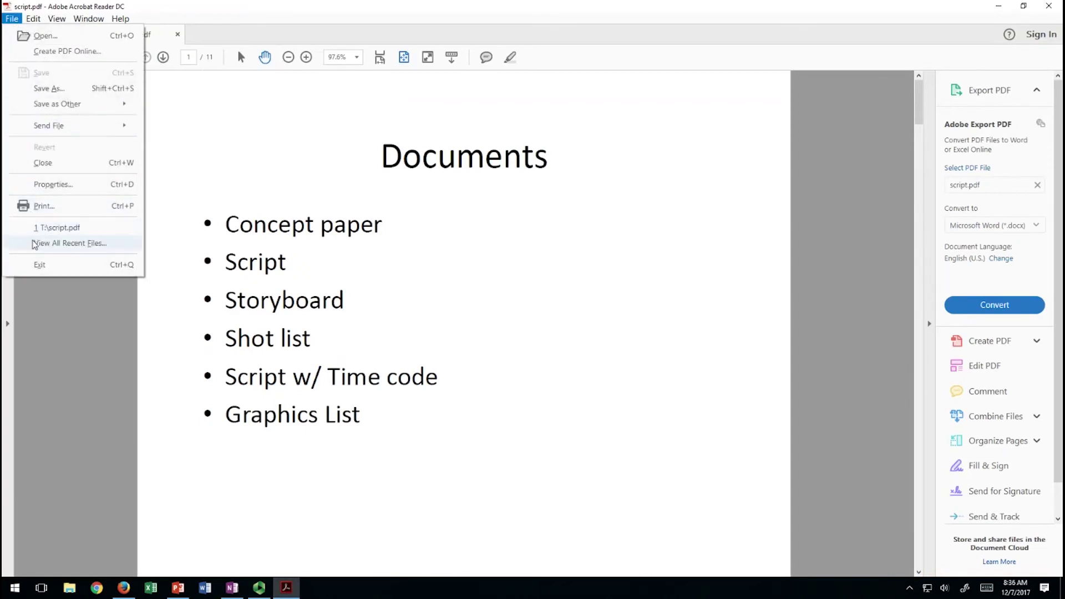
pyautogui.click(46, 207)
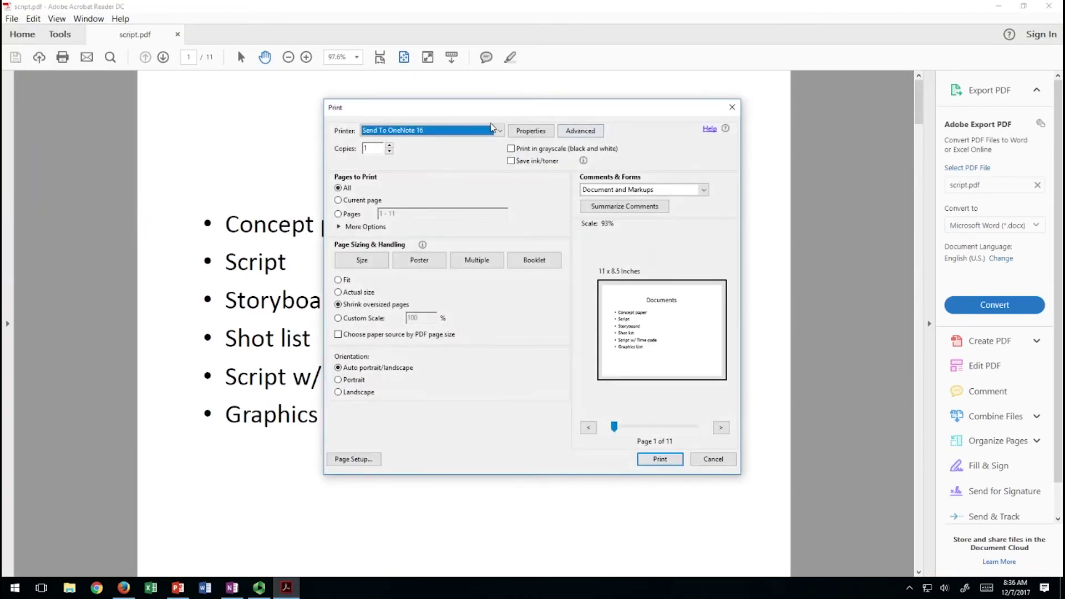
pyautogui.click(431, 131)
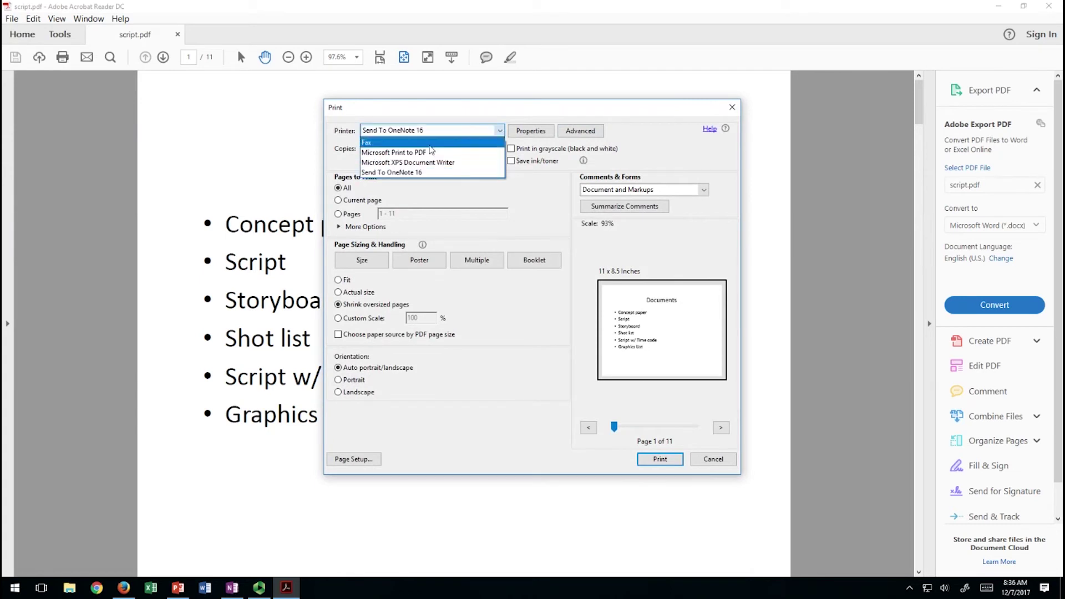
pyautogui.click(395, 173)
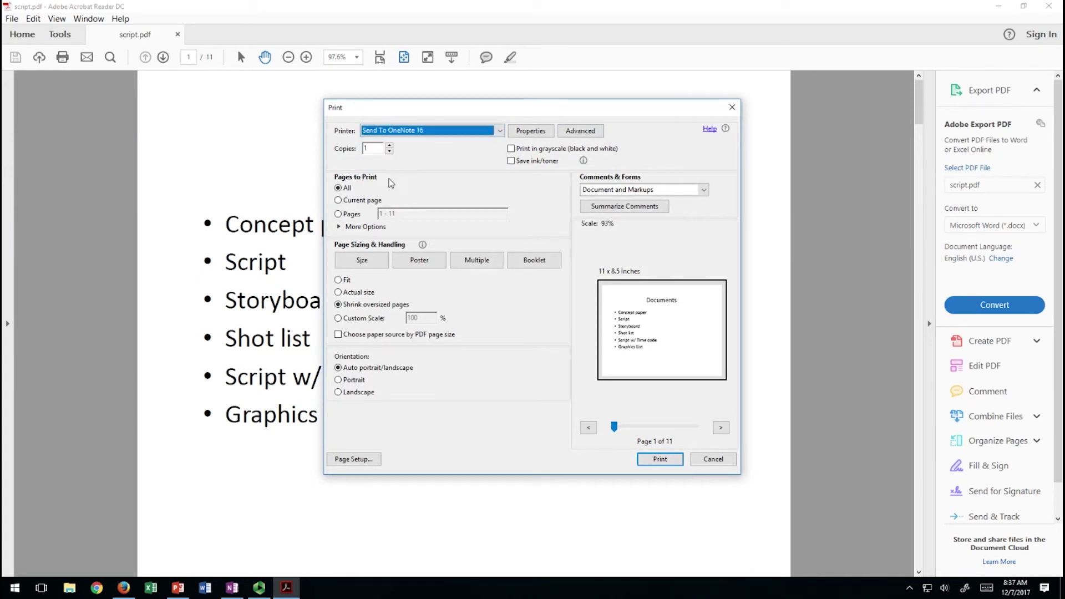
pyautogui.click(346, 382)
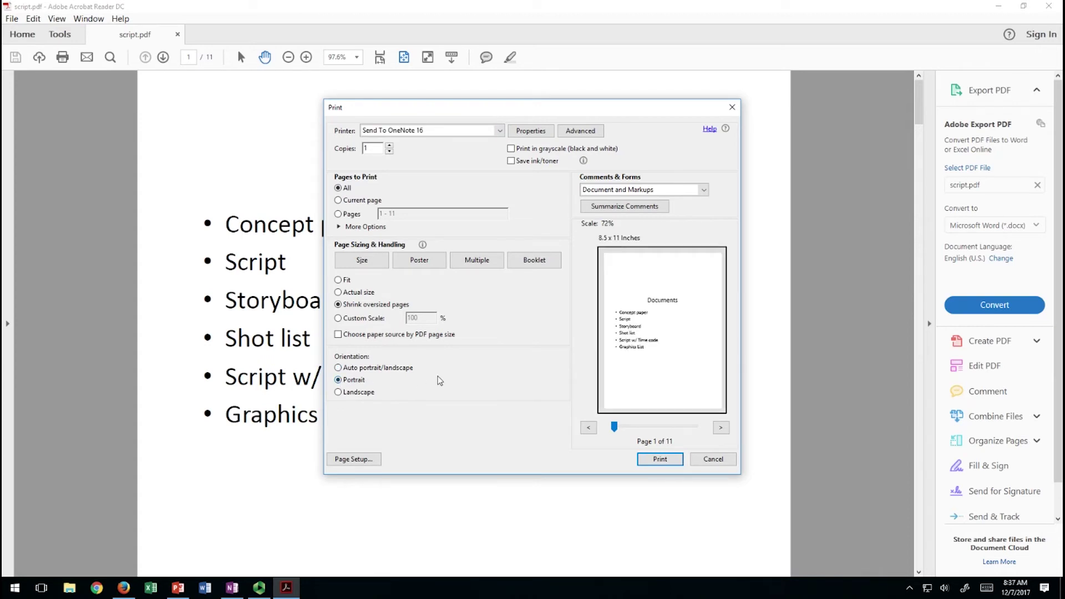
pyautogui.click(667, 460)
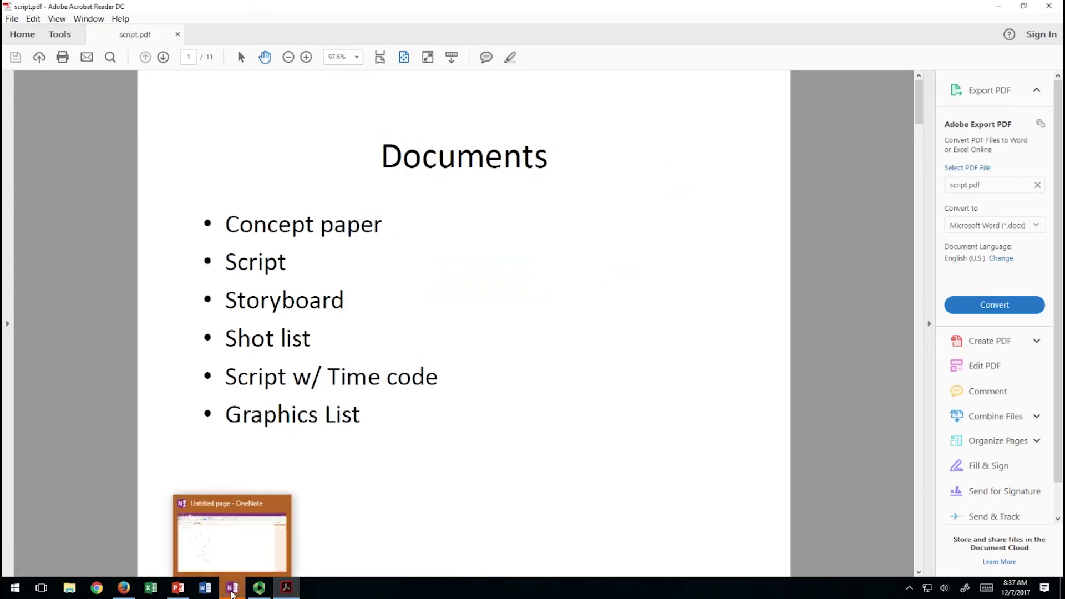
pyautogui.click(232, 588)
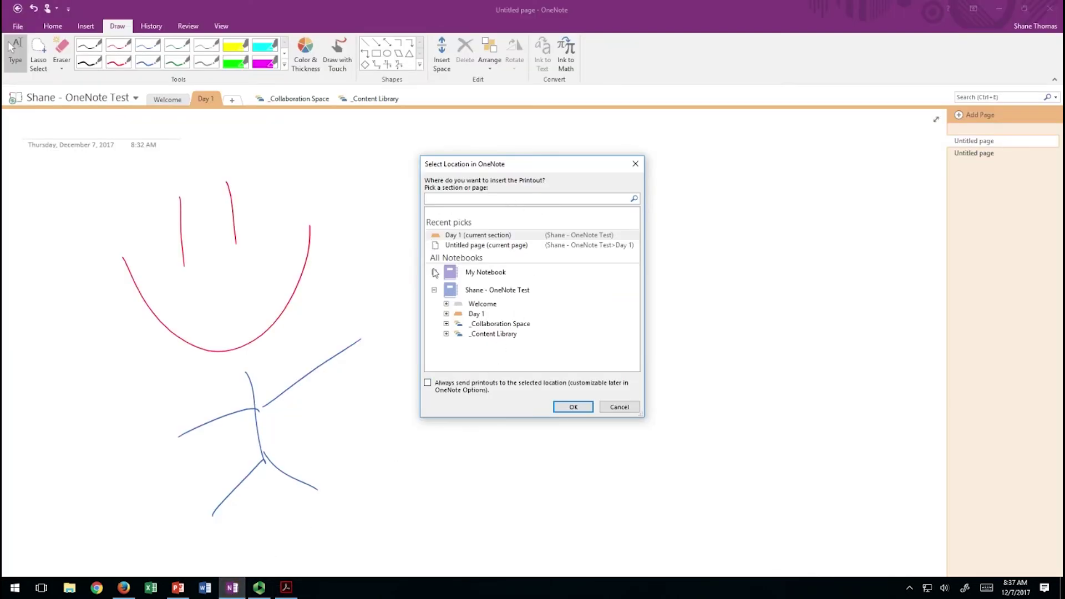
# Choose the Day 1 section as the destination for the script.pdf printout and confirm.
pyautogui.click(472, 315)
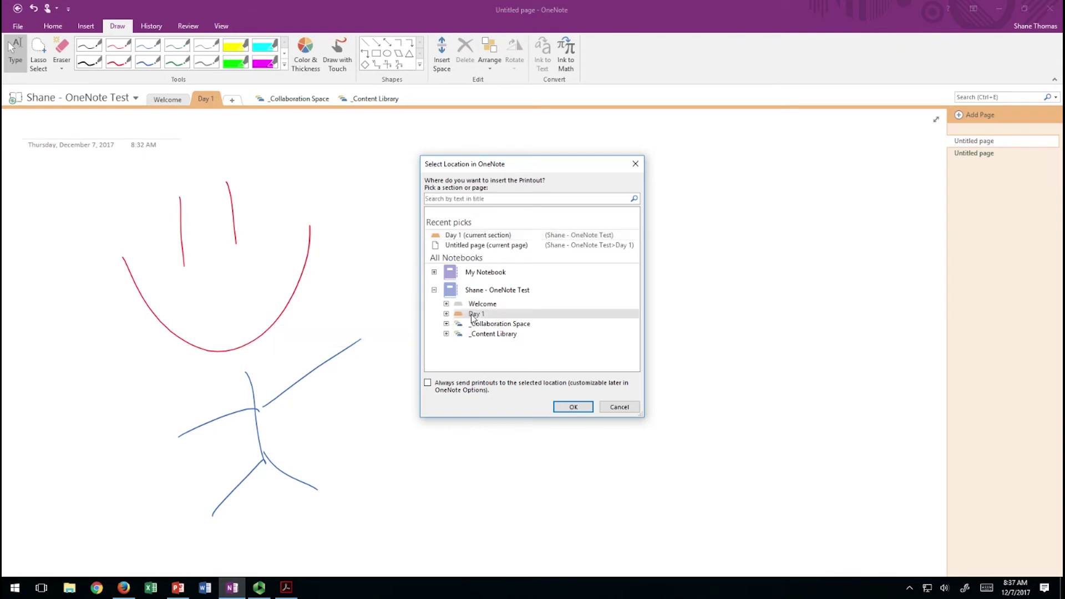
pyautogui.click(571, 409)
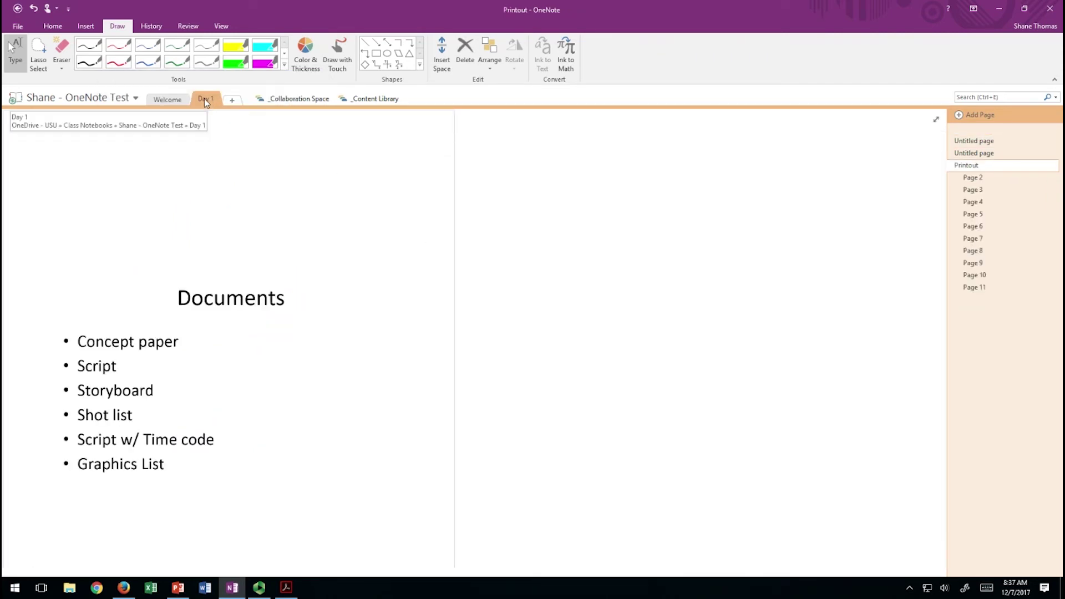
# Browse printout Pages 3–5, the Shot list and Page 8, comparing them with the PDF in Acrobat.
pyautogui.click(977, 189)
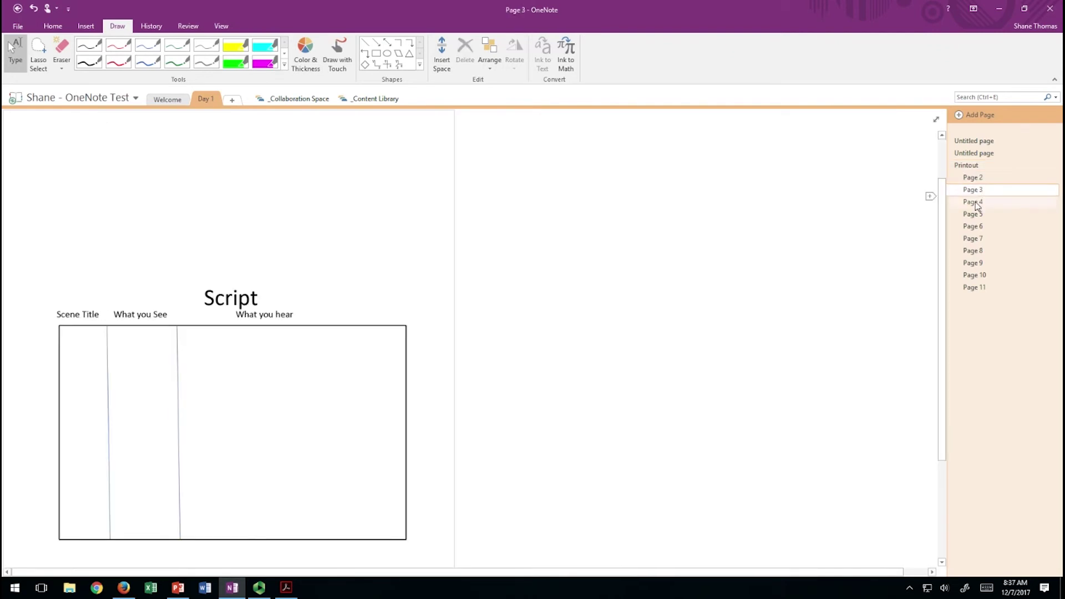
pyautogui.click(976, 202)
pyautogui.click(974, 215)
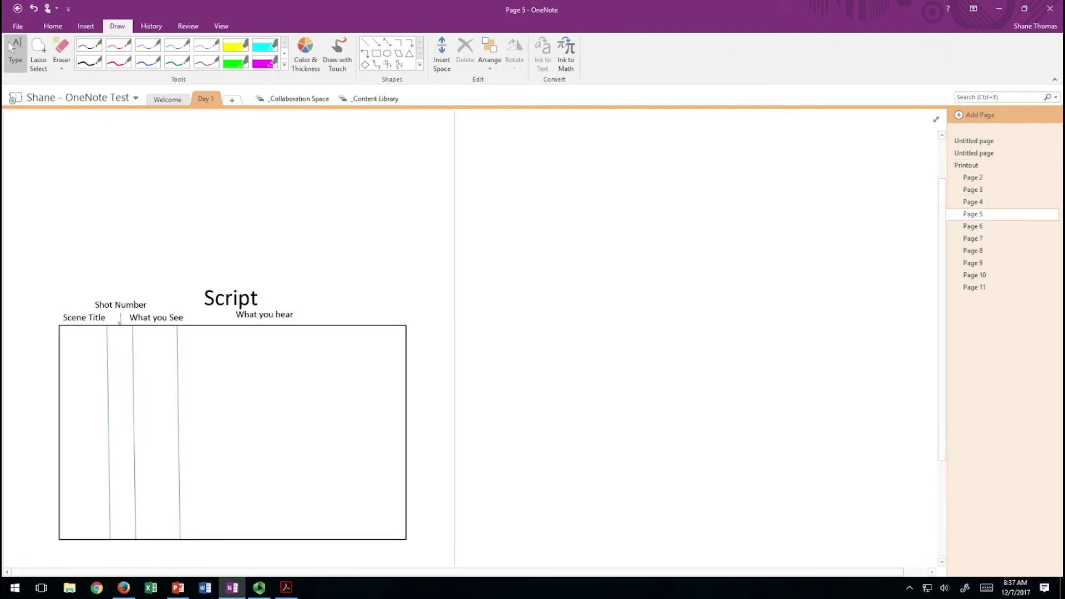
pyautogui.click(286, 588)
pyautogui.scroll(-2, 469, 436)
pyautogui.scroll(7, 467, 435)
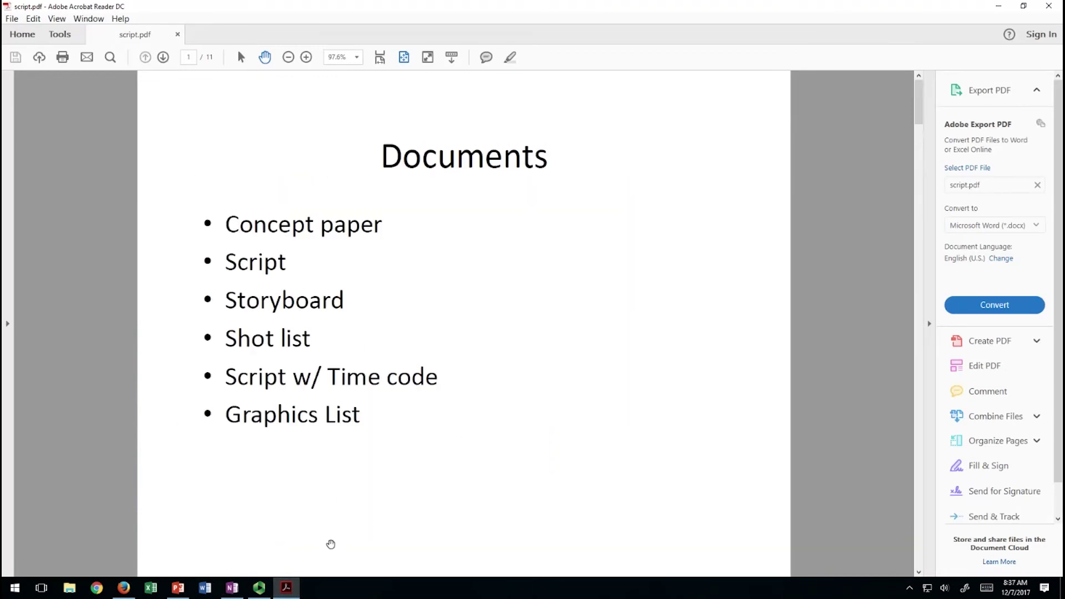
pyautogui.click(232, 587)
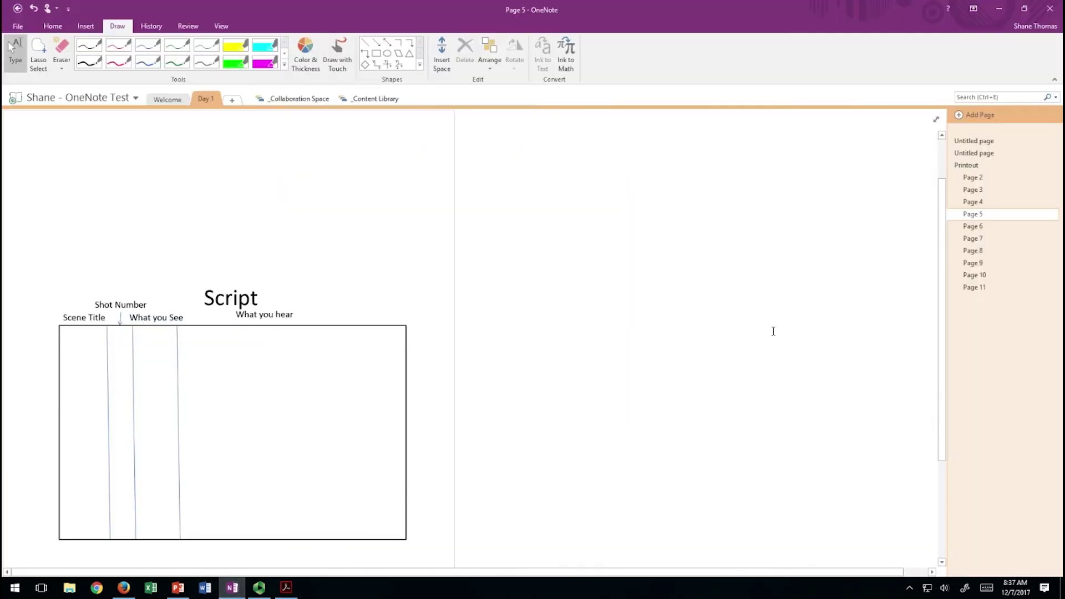
pyautogui.click(967, 228)
pyautogui.click(972, 251)
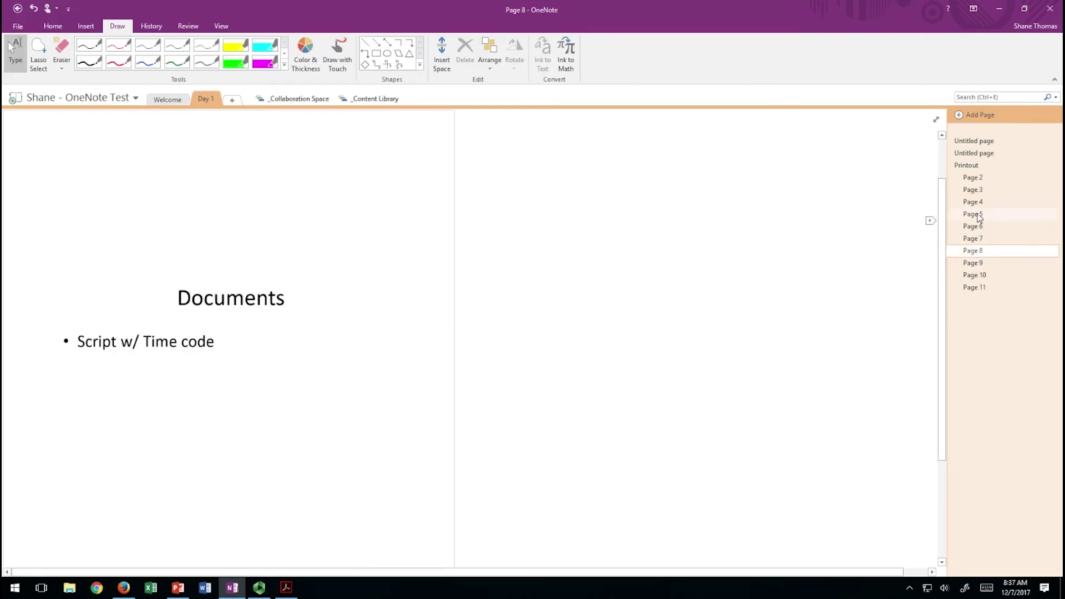
# Return to Page 3 and write red ink notes across the Script table's first row.
pyautogui.click(977, 192)
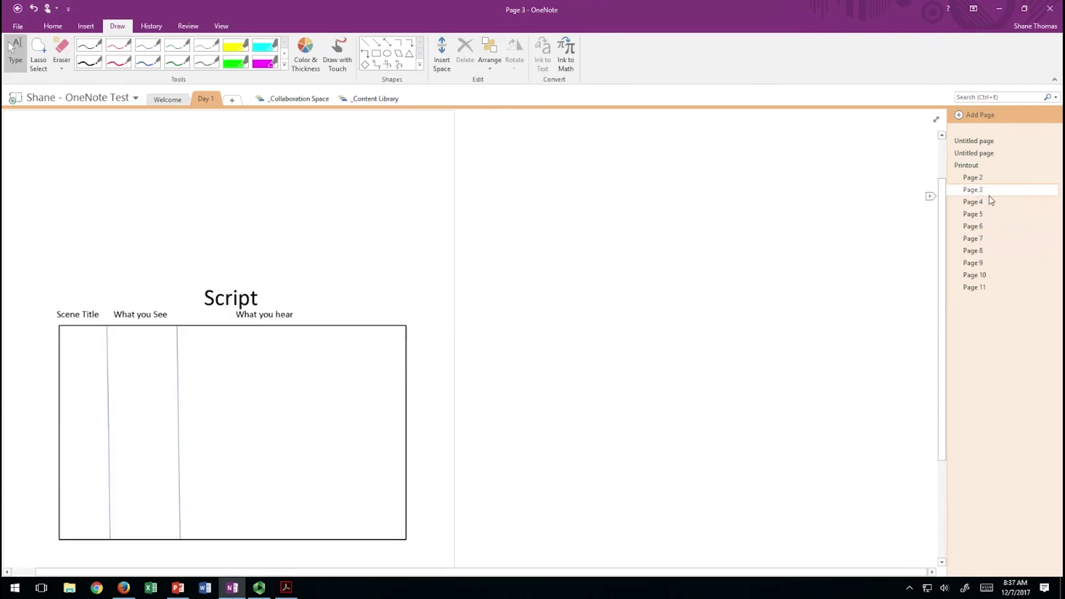
pyautogui.click(118, 45)
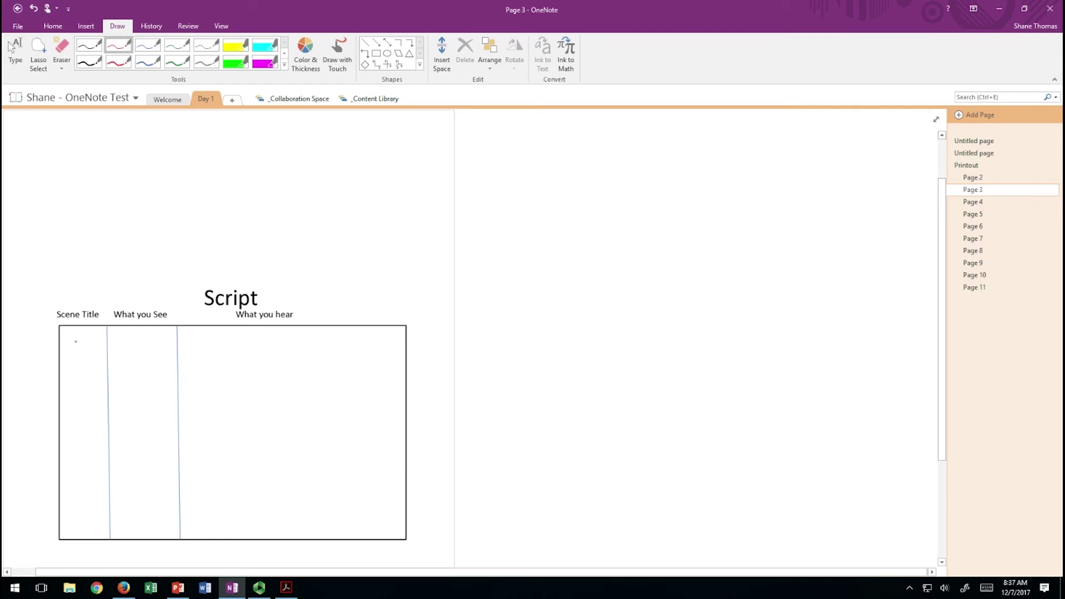
pyautogui.moveTo(87, 349); pyautogui.dragTo(383, 358)
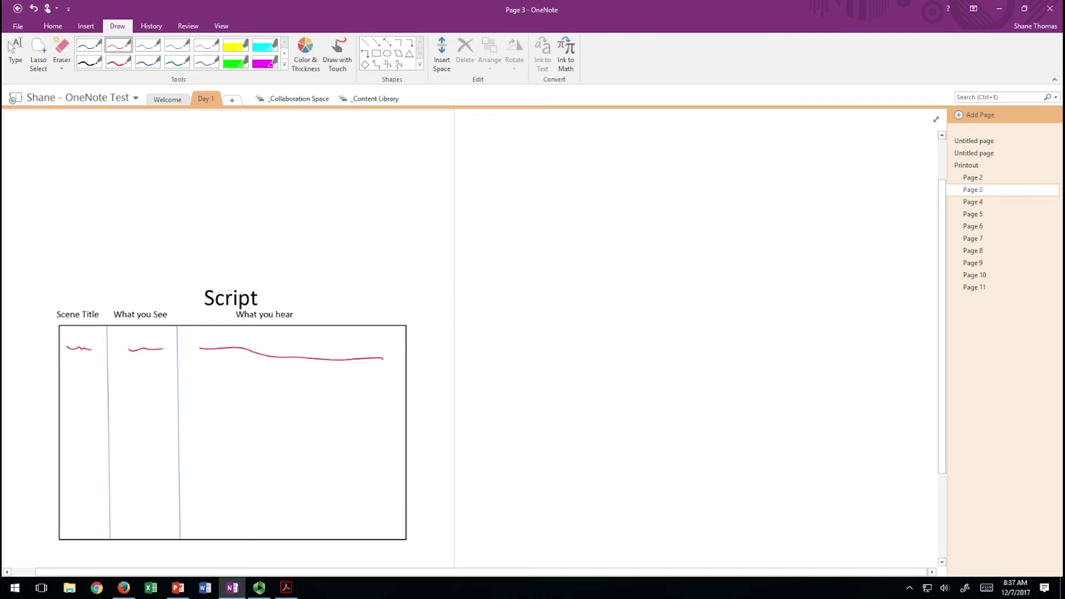
# In OneNote Online, go through Page 2 to Page 3 of the Day 1 printout to see the synced ink.
pyautogui.click(123, 587)
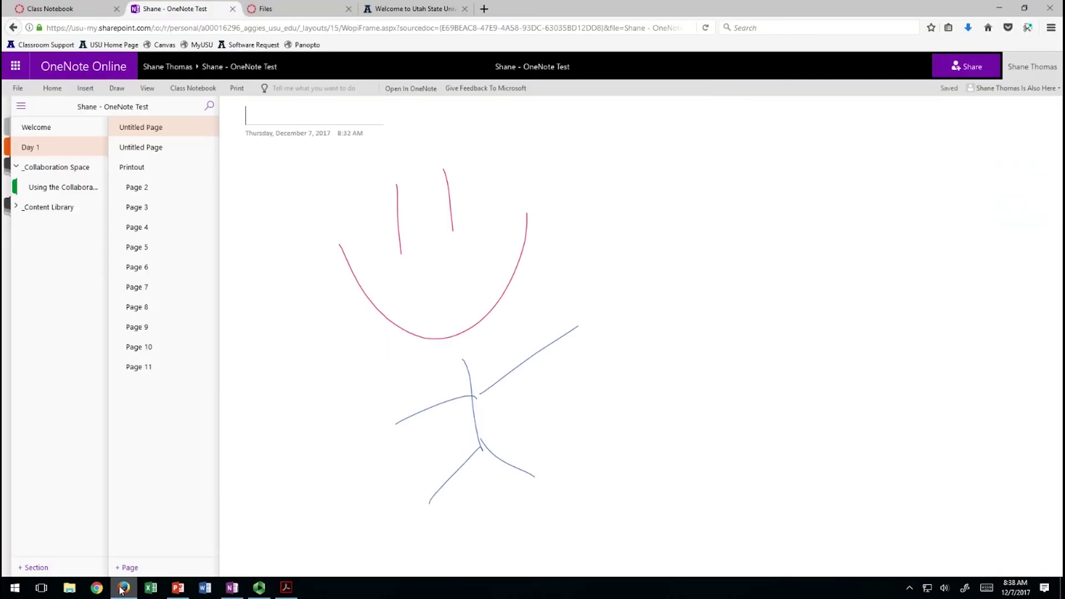
pyautogui.click(154, 193)
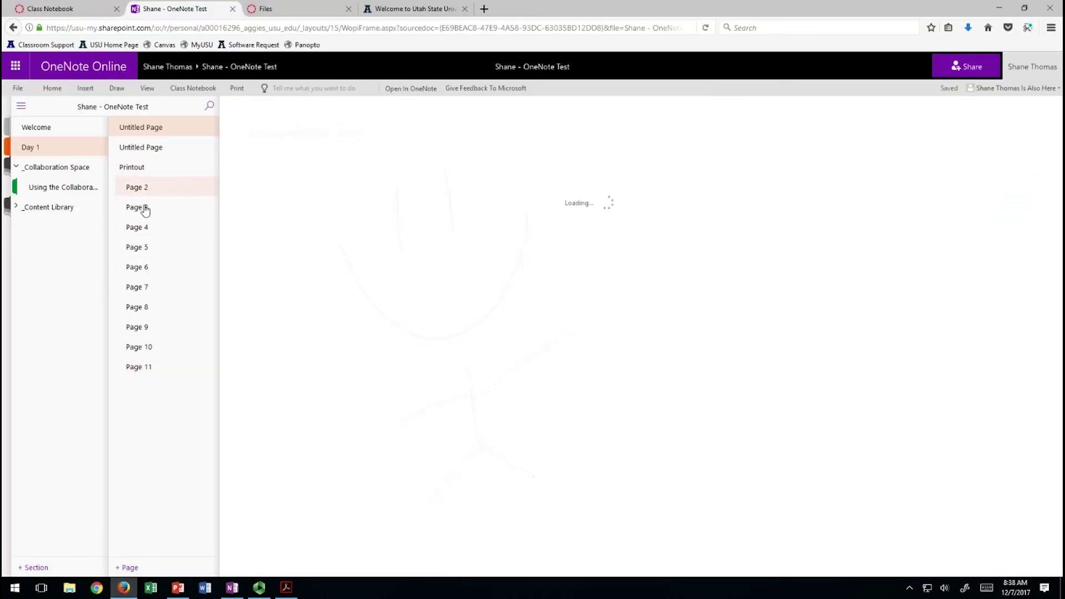
pyautogui.click(141, 209)
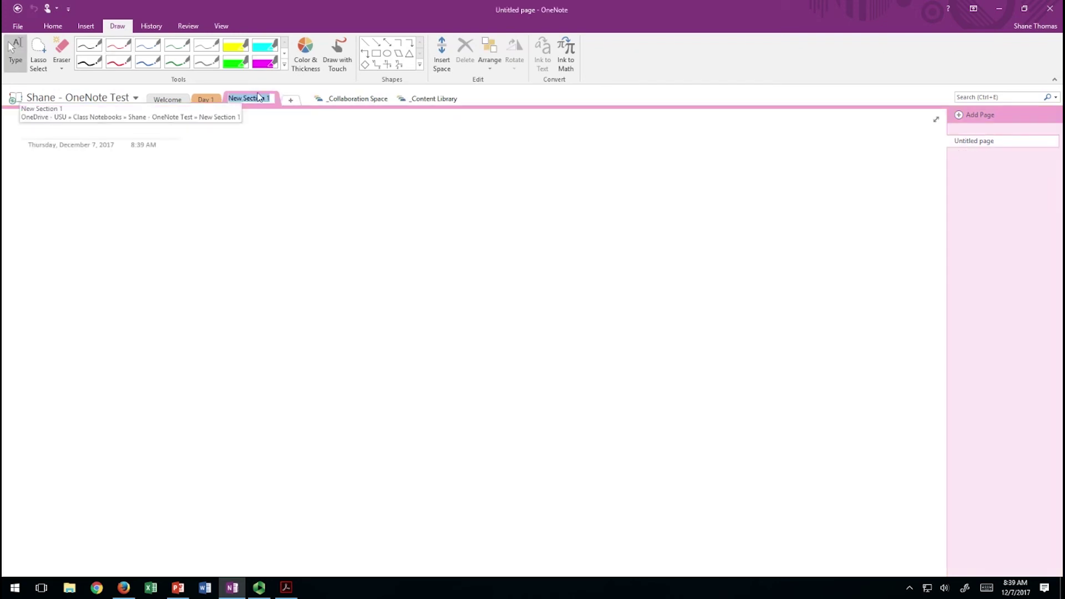
# Name the new section Day 2, then bring the Rule of Thirds presentation forward in PowerPoint.
pyautogui.write('Day 2')
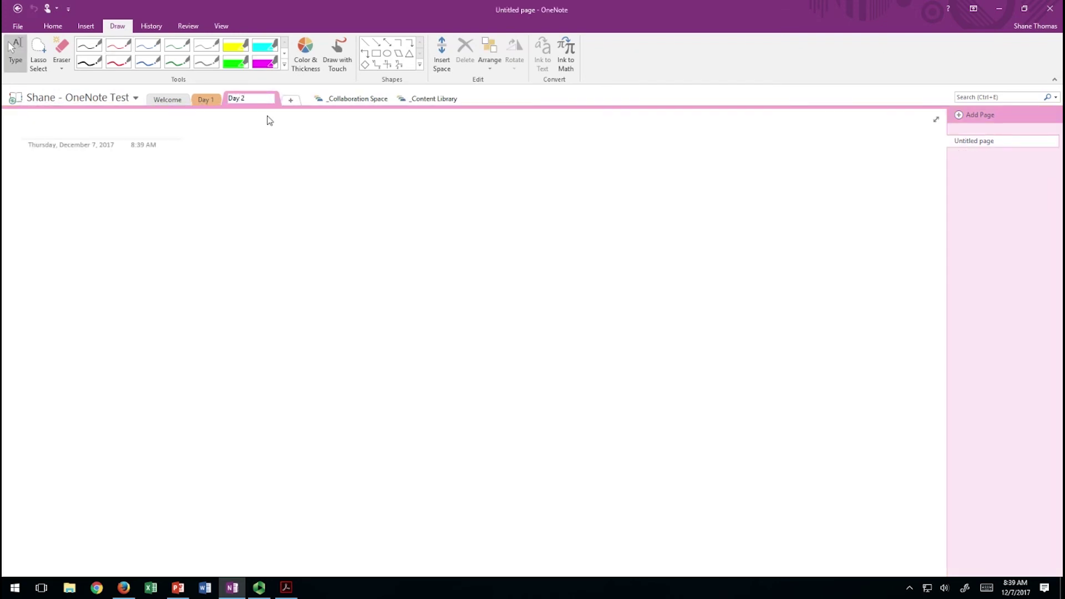
pyautogui.press('Return')
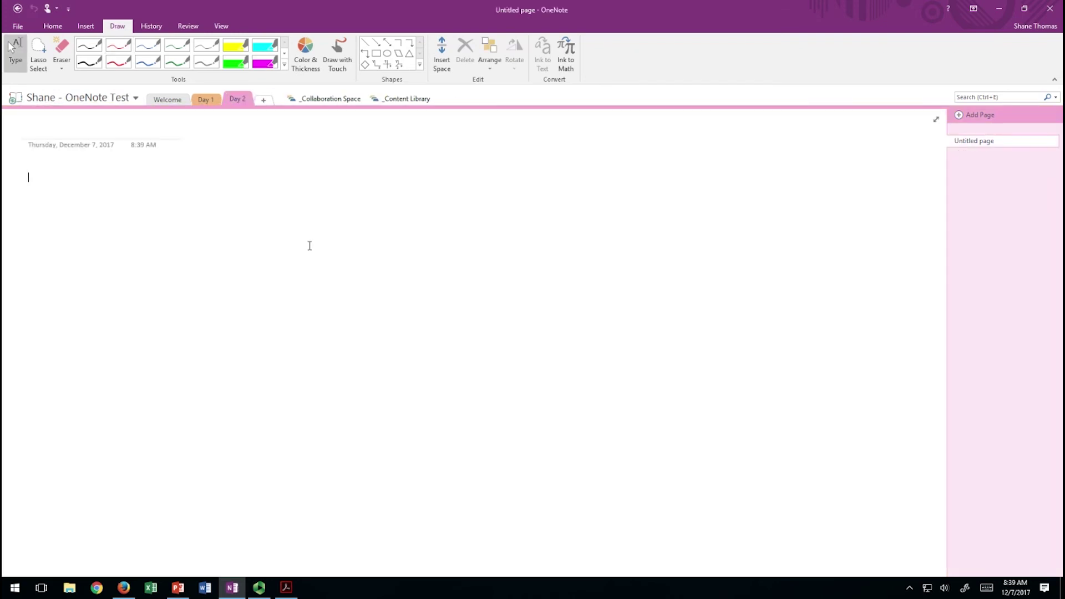
pyautogui.click(186, 587)
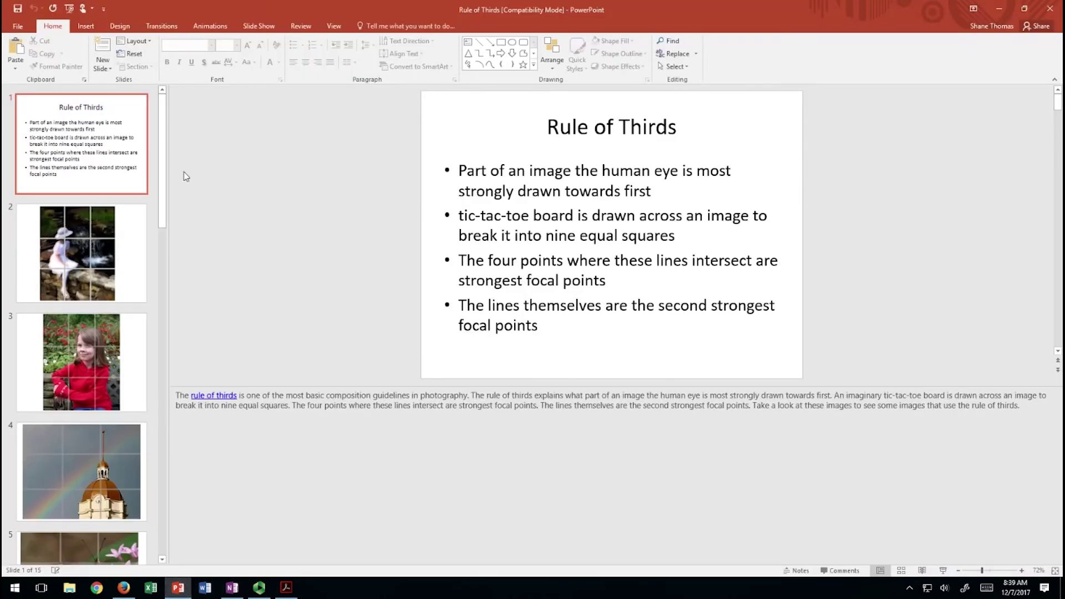
# Choose Send To OneNote 16 as the printer in PowerPoint's print settings.
pyautogui.click(17, 26)
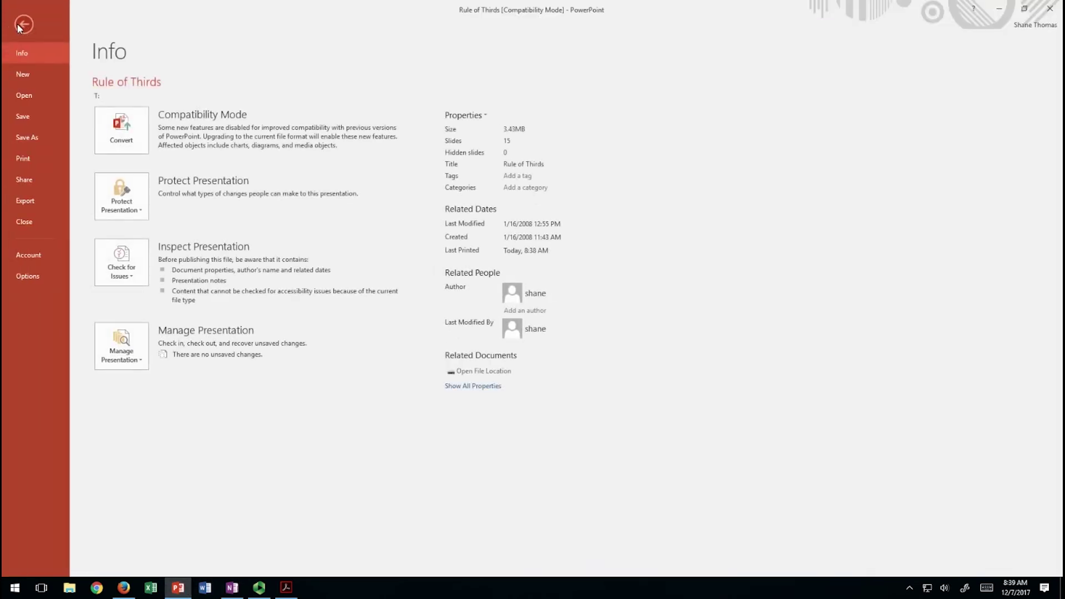
pyautogui.click(31, 161)
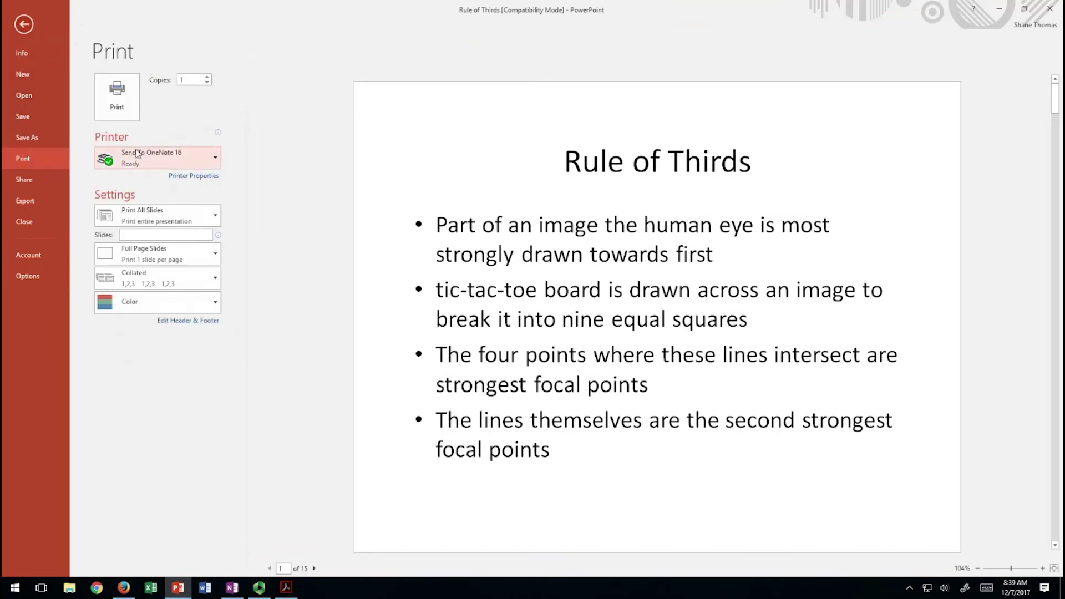
pyautogui.click(183, 156)
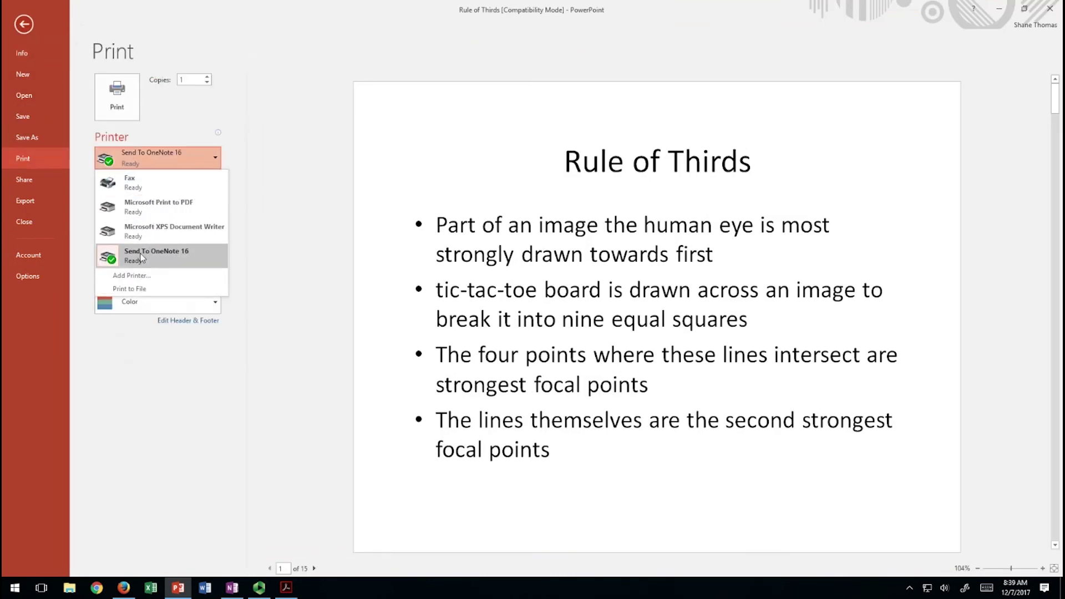
pyautogui.click(140, 257)
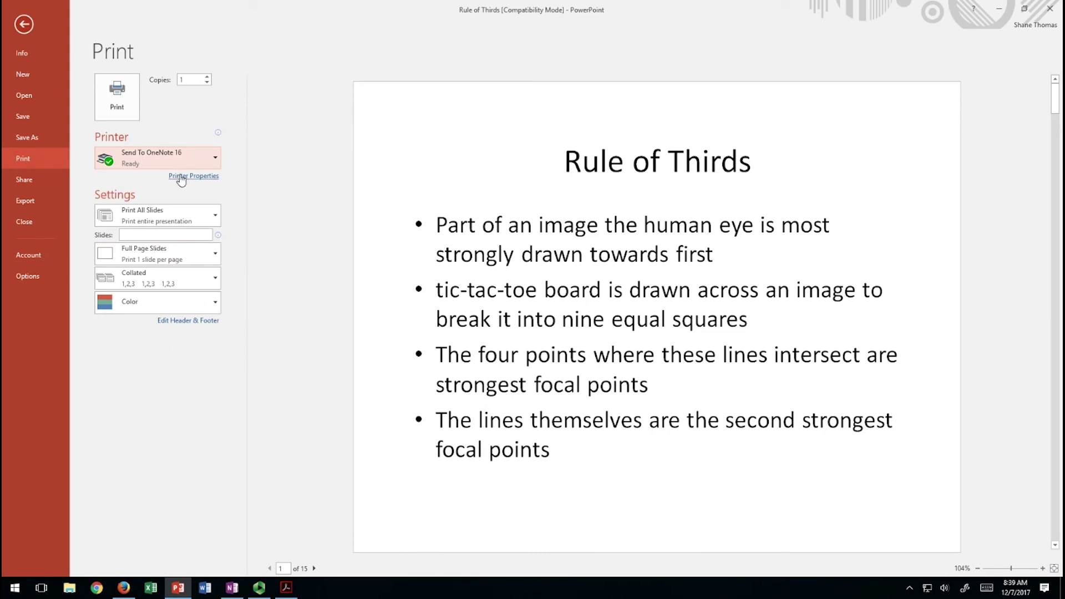
# Set portrait orientation in the printer properties and print the slides to OneNote.
pyautogui.click(181, 176)
pyautogui.click(62, 63)
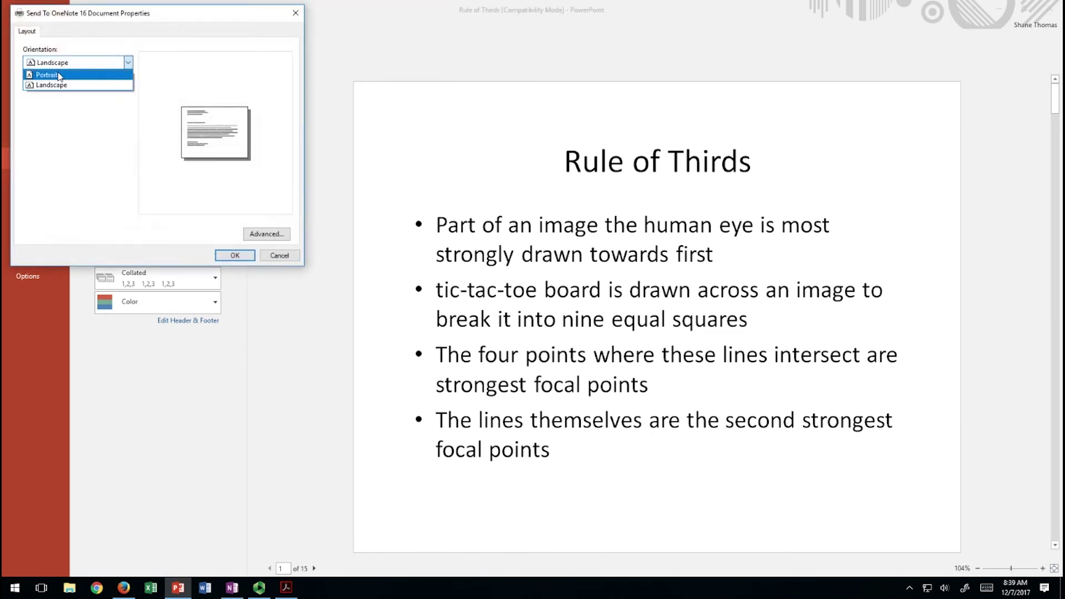
pyautogui.click(60, 75)
pyautogui.click(239, 255)
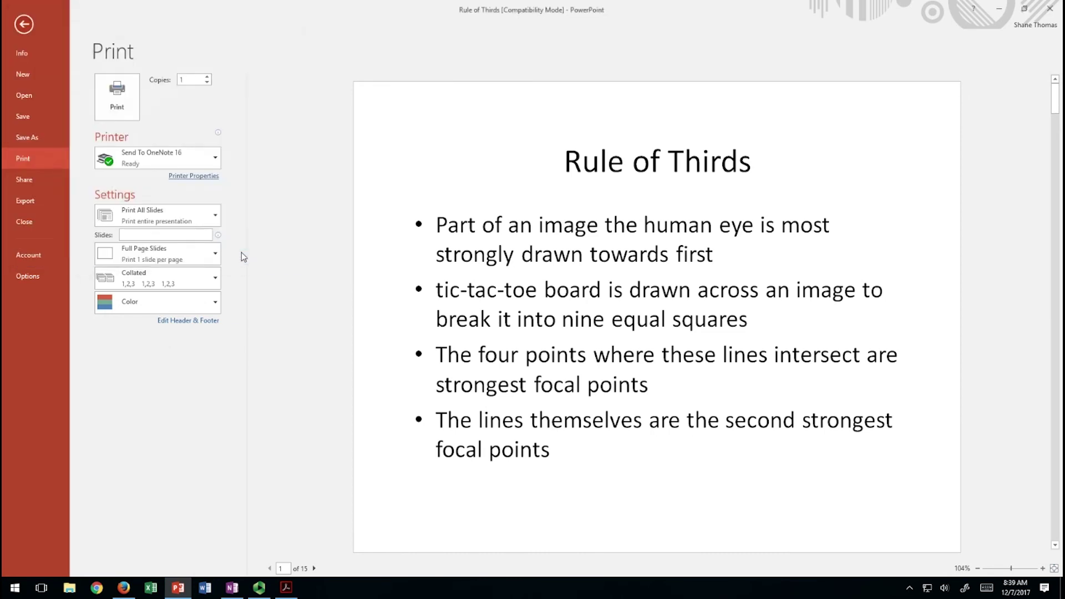
pyautogui.click(116, 95)
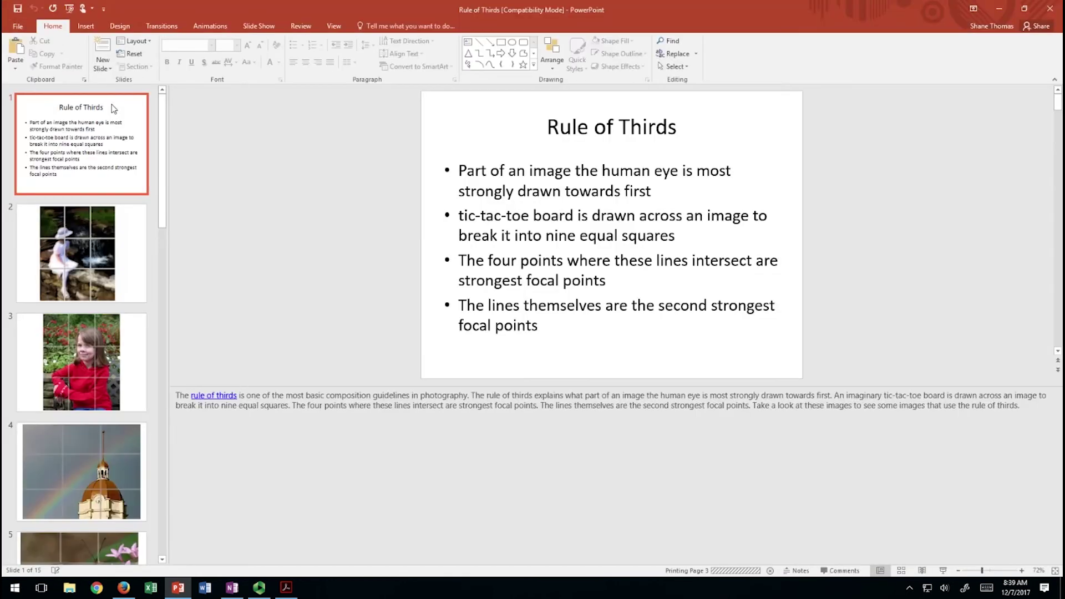
pyautogui.click(229, 591)
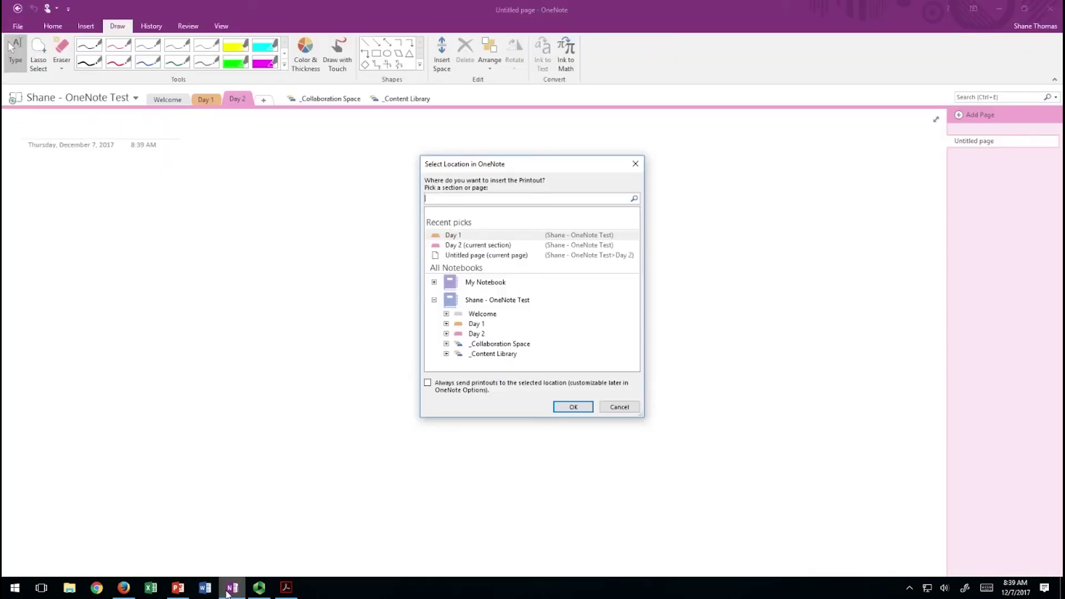
# Place the Rule of Thirds printout in Day 2, review Pages 3–13, and add a new section.
pyautogui.click(476, 333)
pyautogui.click(564, 406)
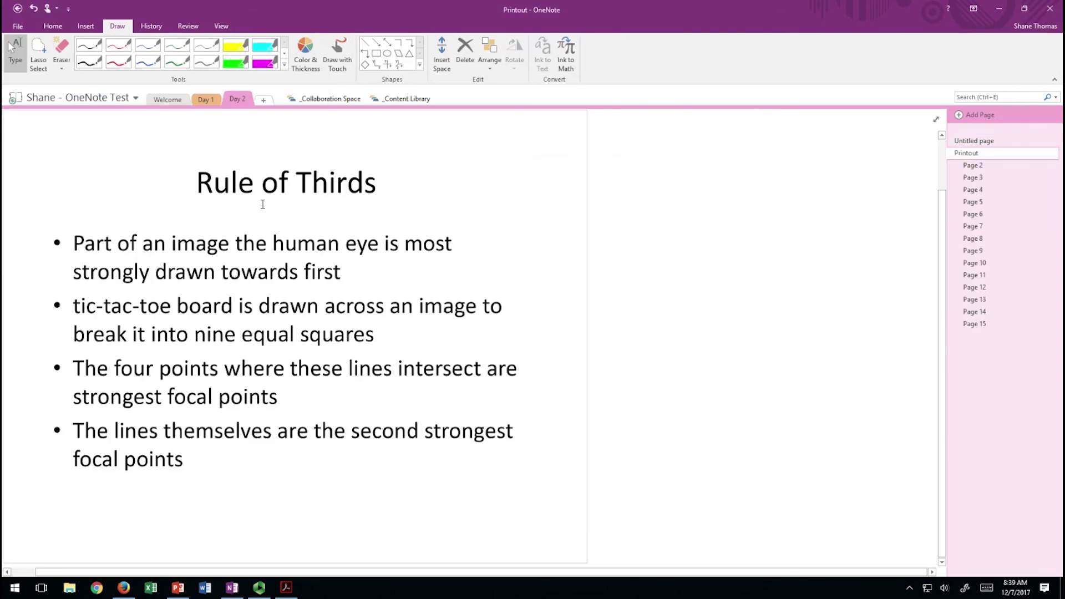
pyautogui.click(970, 178)
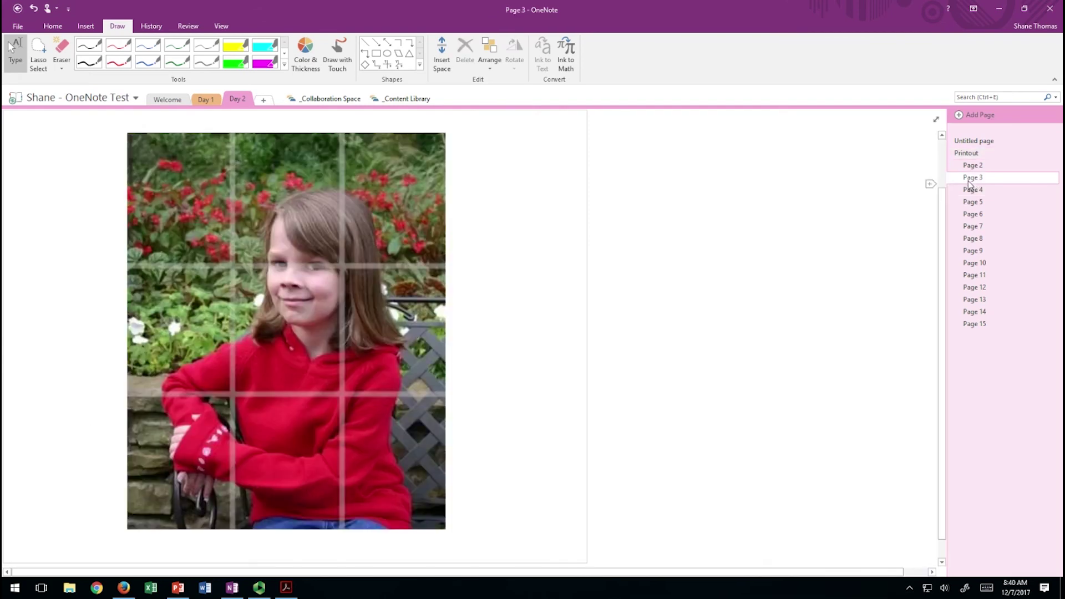
pyautogui.click(971, 202)
pyautogui.click(972, 227)
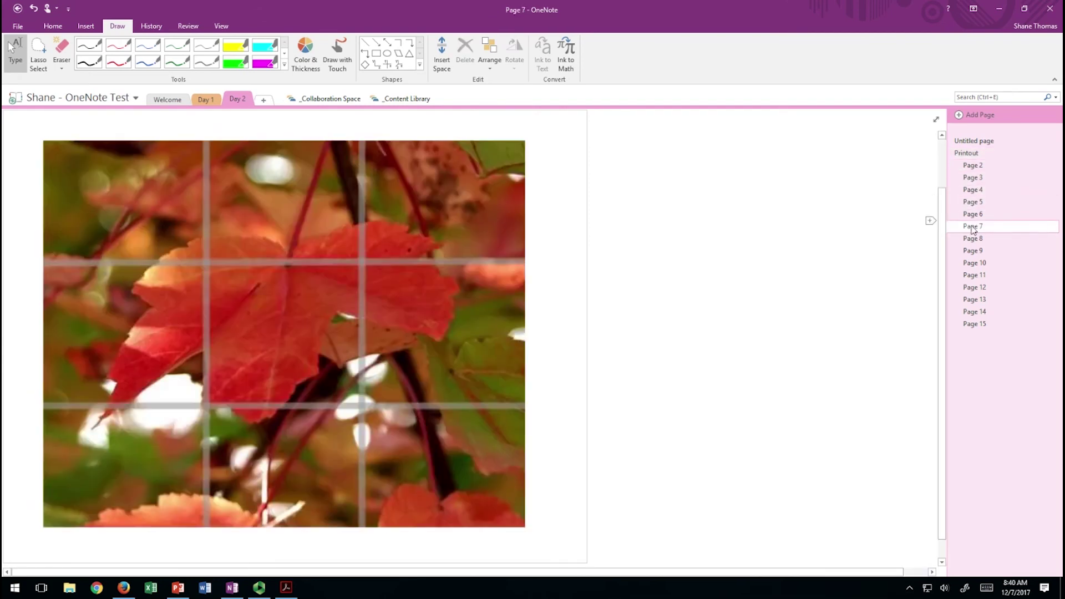
pyautogui.click(971, 251)
pyautogui.click(971, 276)
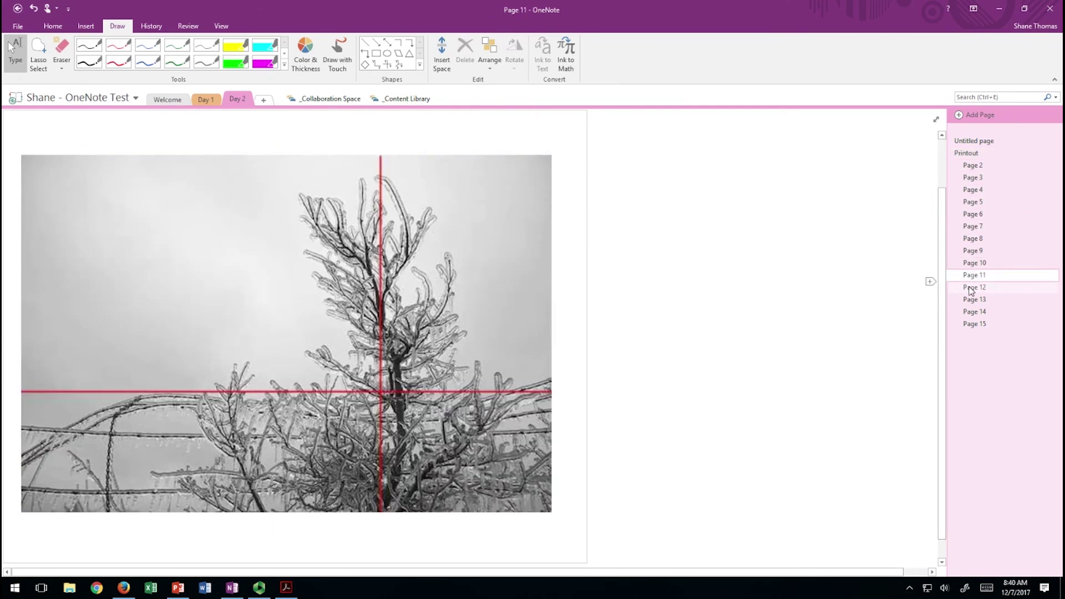
pyautogui.click(971, 287)
pyautogui.click(972, 300)
pyautogui.click(264, 100)
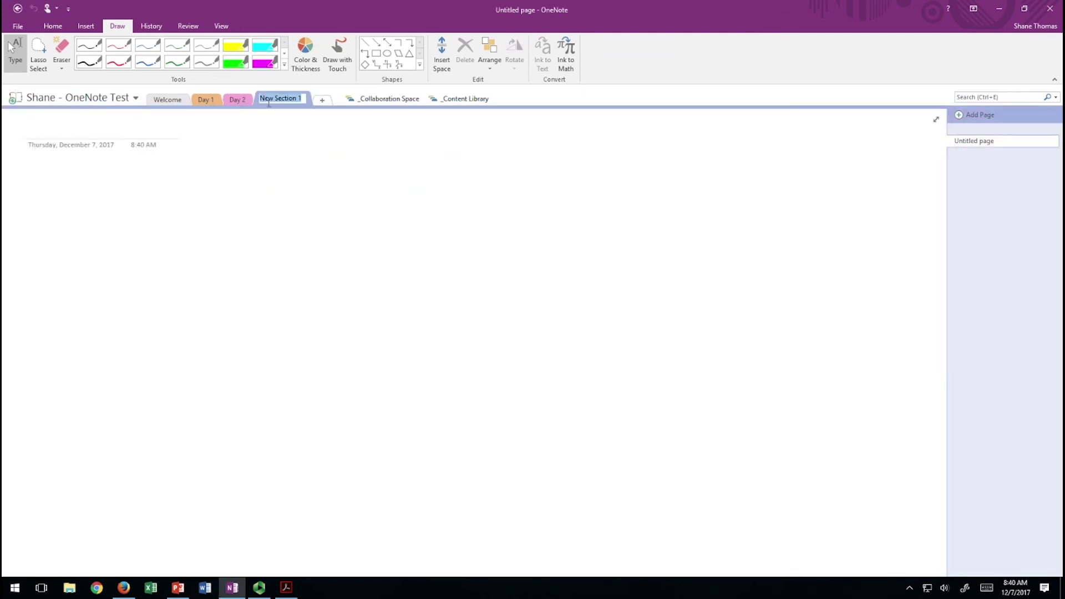
# Name the section Day 3 and drop script.pdf onto its page as an inserted printout.
pyautogui.write('Day 3')
pyautogui.press('Return')
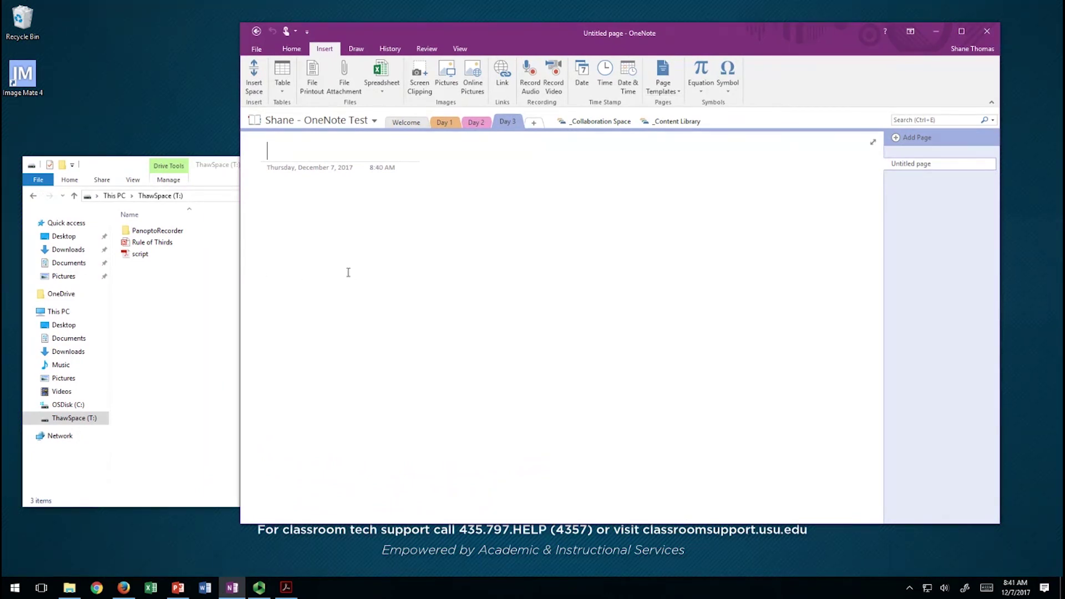
pyautogui.moveTo(138, 254); pyautogui.dragTo(536, 256)
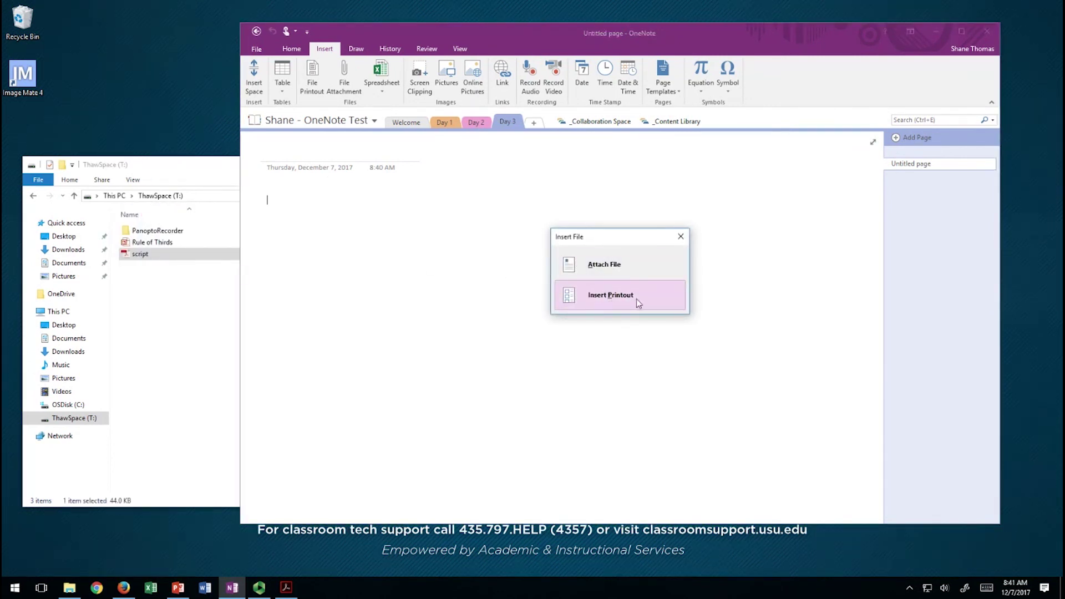
pyautogui.click(581, 297)
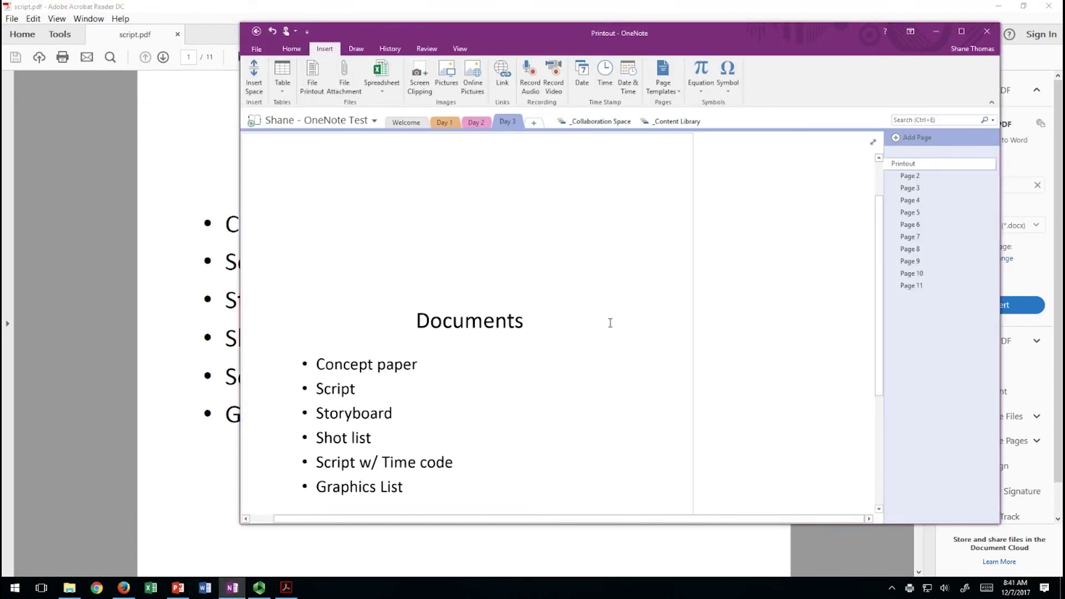
# Page through the Day 3 printout's Pages 3, 4, 8 and 10, ending on the Script table.
pyautogui.click(934, 189)
pyautogui.click(931, 201)
pyautogui.scroll(-2, 416, 387)
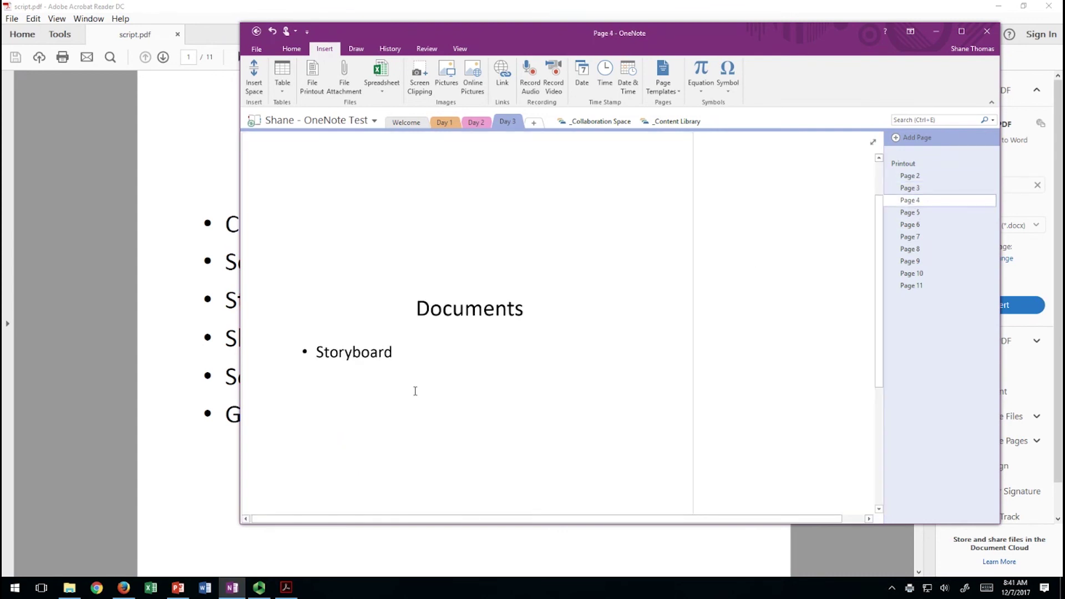
pyautogui.click(917, 249)
pyautogui.scroll(-4, 312, 392)
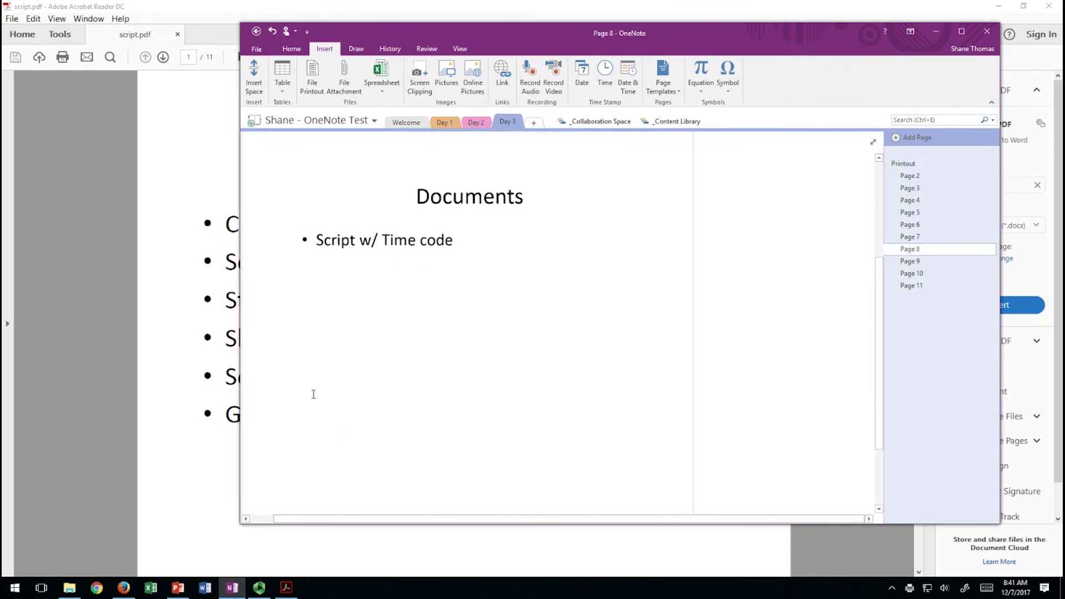
pyautogui.click(910, 274)
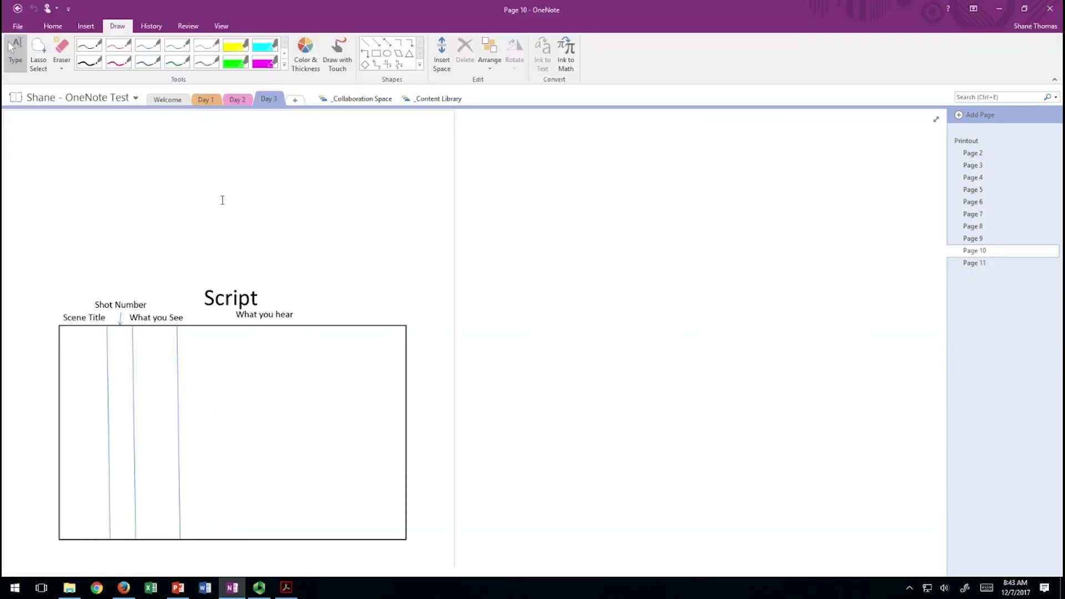